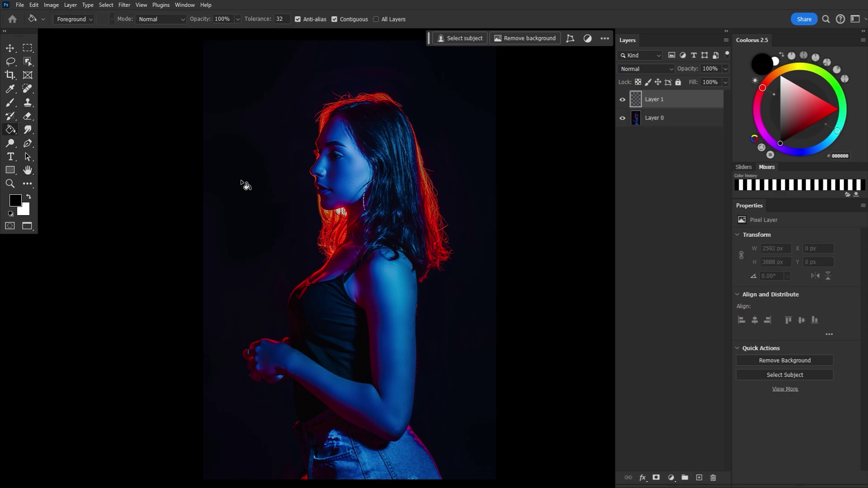
- Fill Layer 1 with black and apply a Coarse Dots Mezzotint filter
click(294, 147)
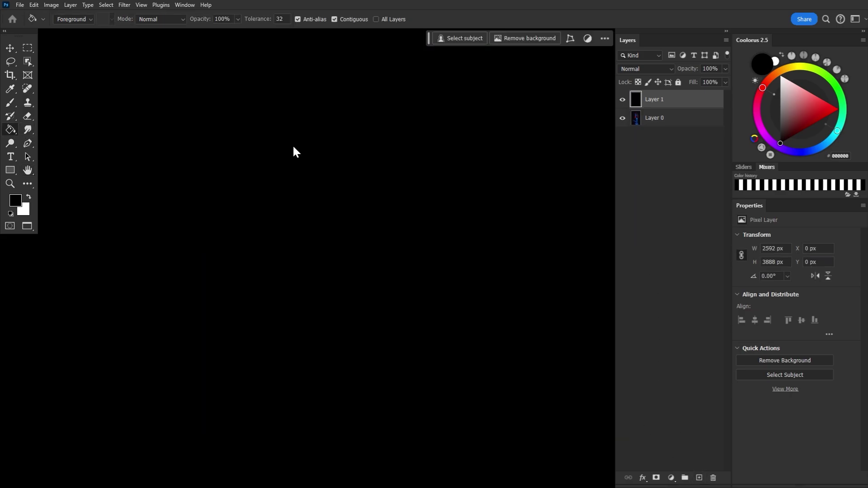
click(122, 5)
mouse_move(135, 147)
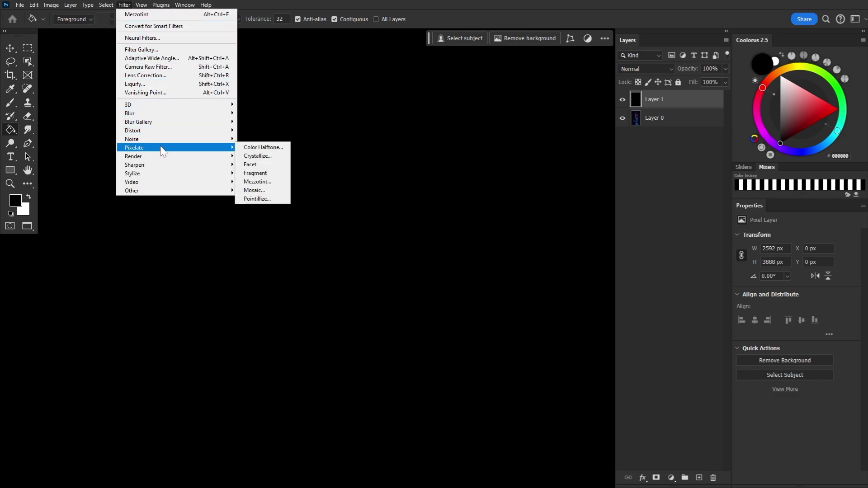
click(266, 180)
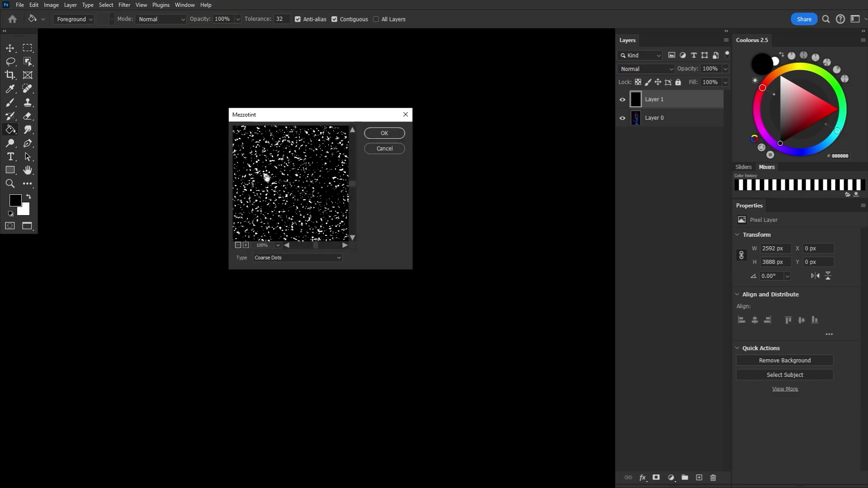
click(339, 258)
click(323, 284)
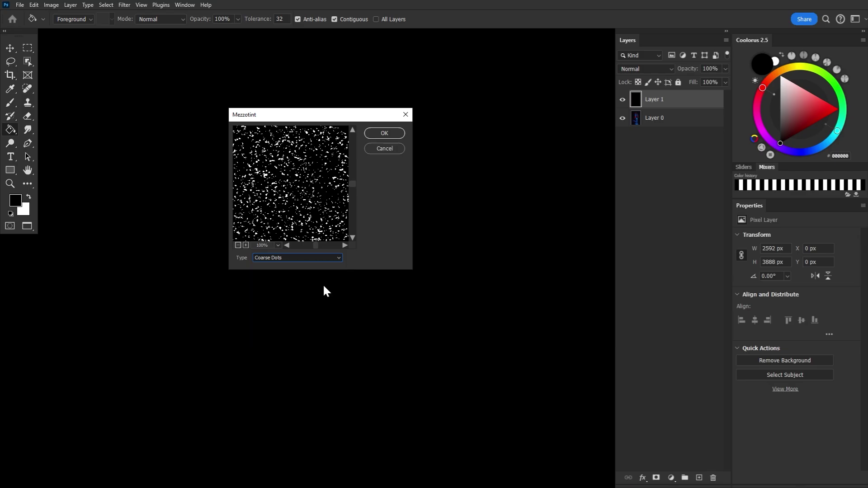
click(399, 137)
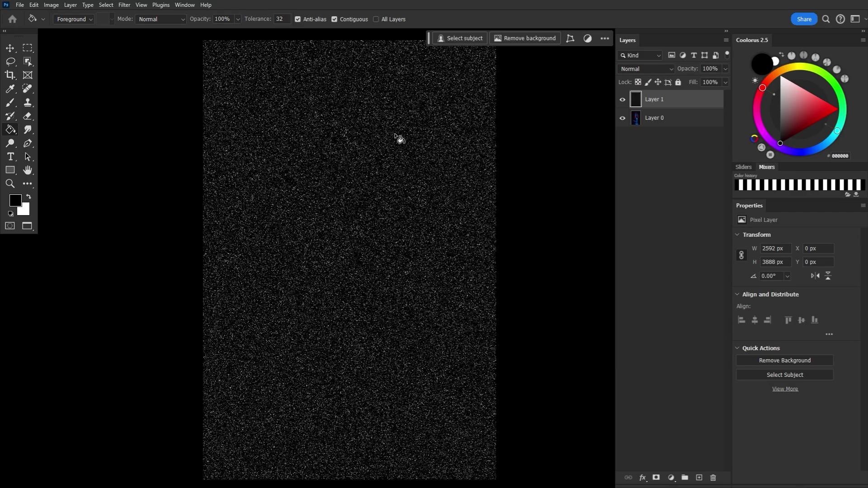
- Zoom into the speckles, select the white dots with Color Range, and mask the layer
drag(366, 170, 434, 177)
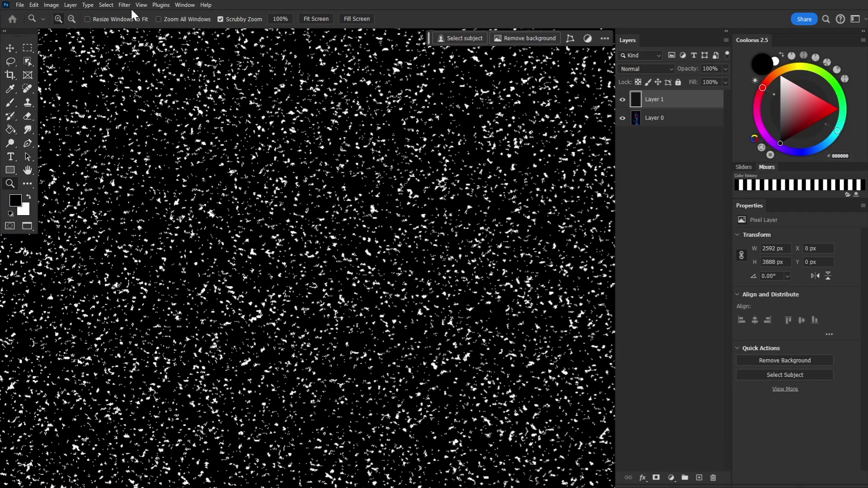
click(113, 4)
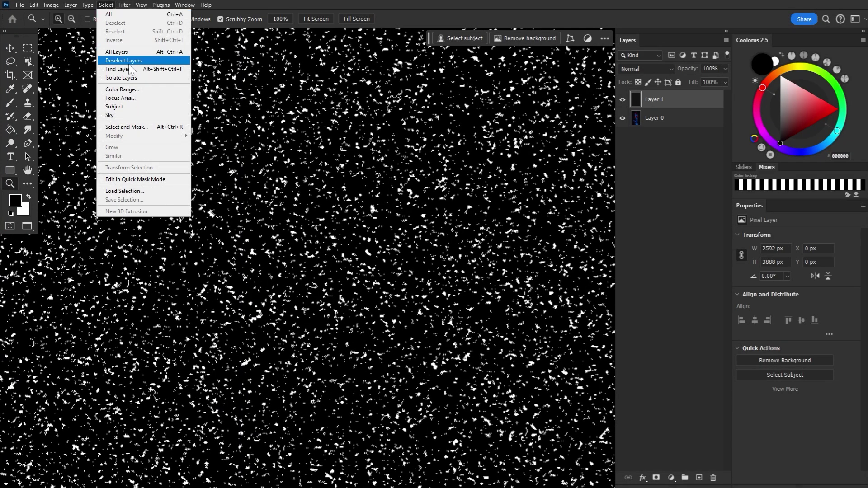
click(128, 89)
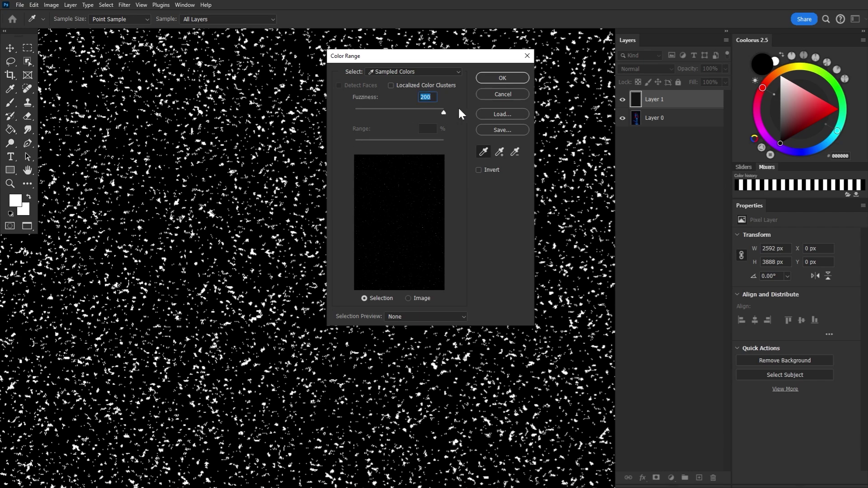
click(502, 78)
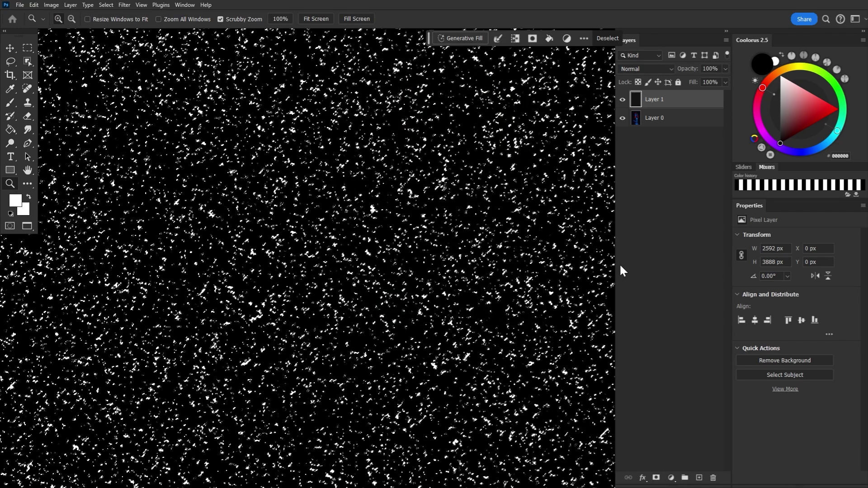
click(656, 477)
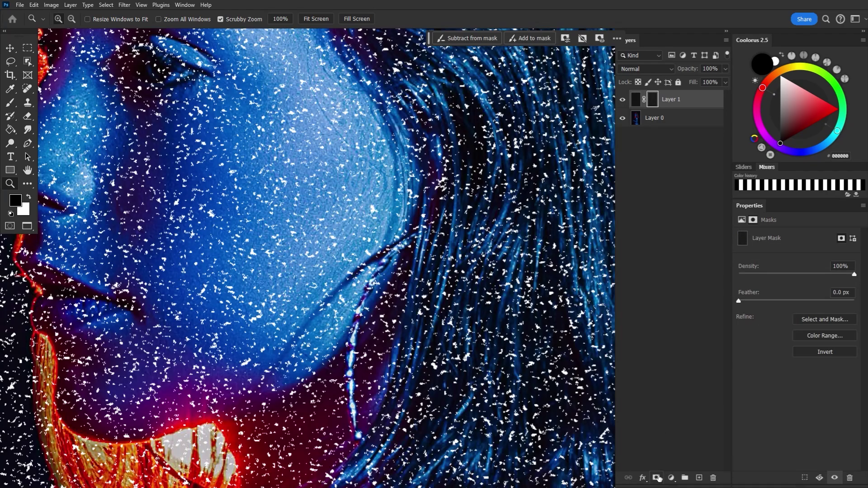
- Refine the speckle mask in Select and Mask with 2 px feather and 100% contrast
click(806, 317)
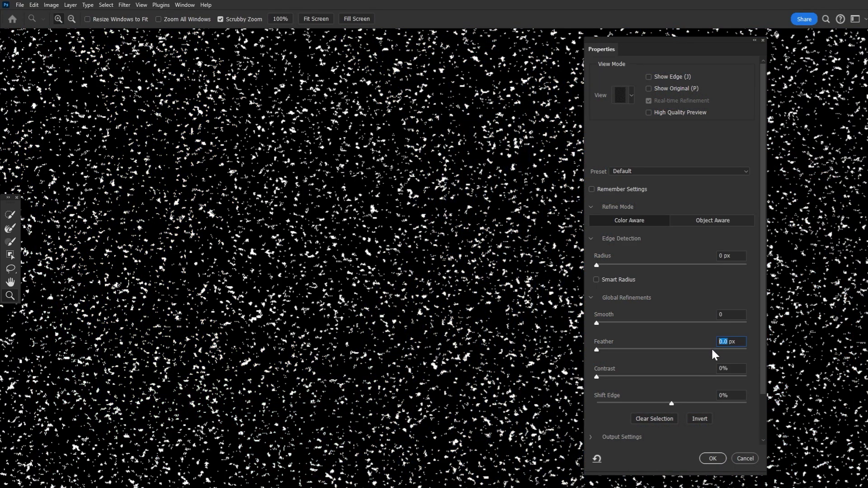
text(2)
drag(594, 376, 713, 379)
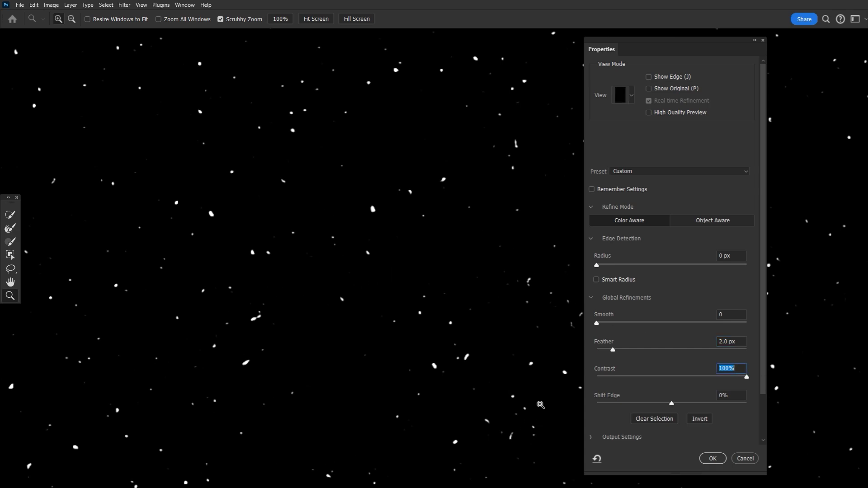
click(709, 456)
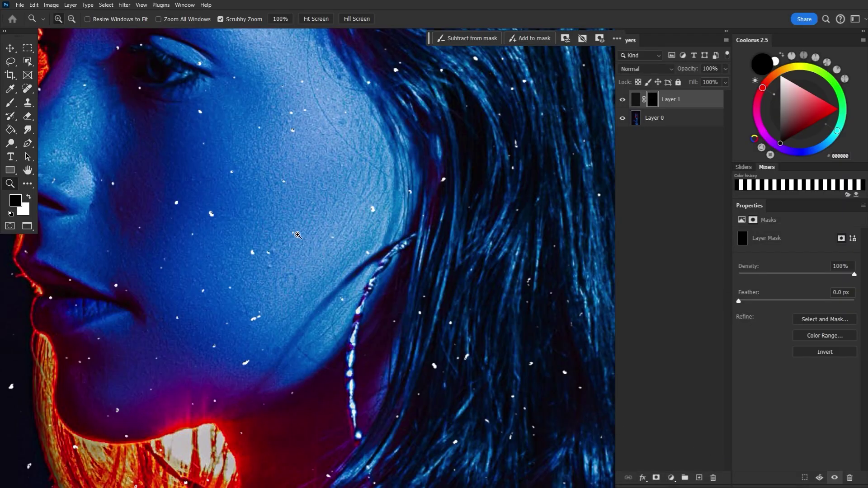
- Merge the three speckle layer copies into a single layer
click(693, 102)
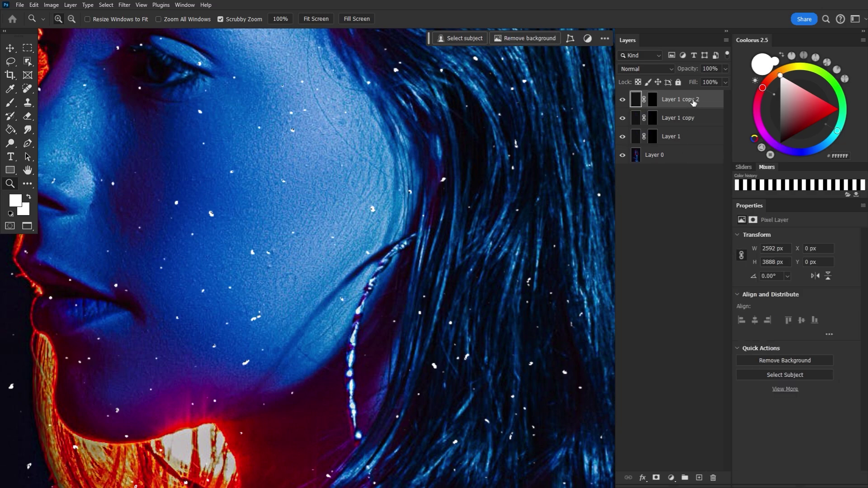
shift+click(695, 139)
right_click(703, 142)
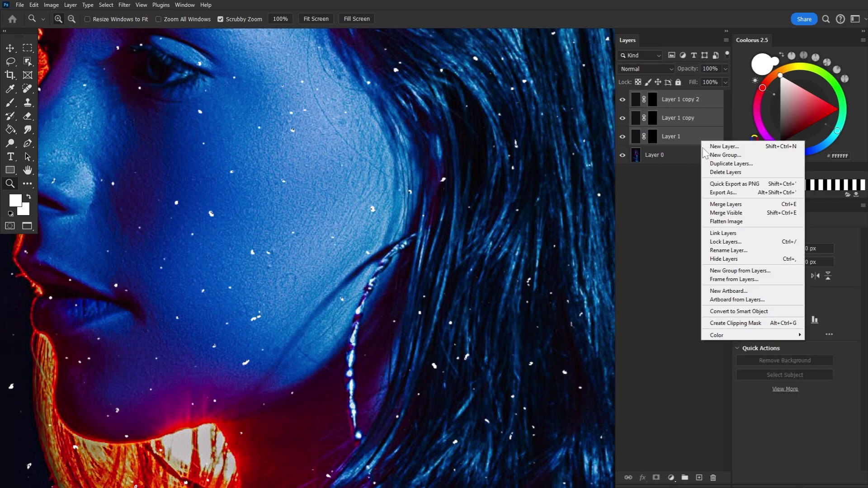
click(718, 204)
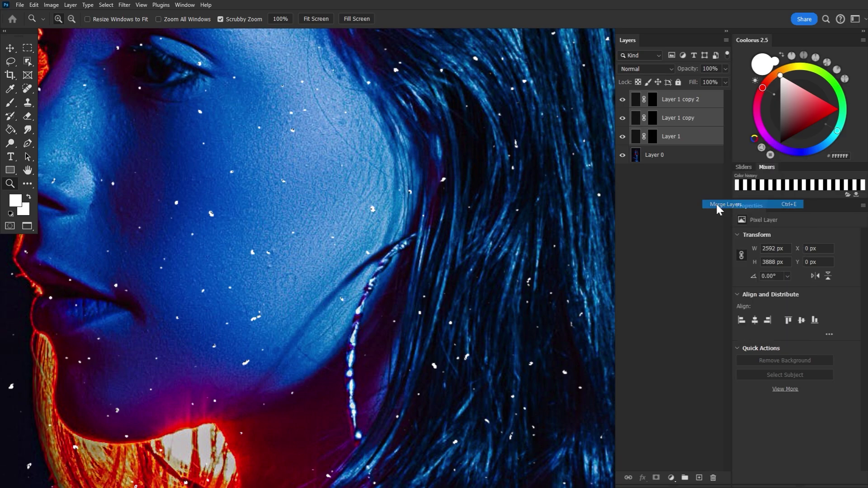
- Scale the merged speckle layer up to about 149% over the whole portrait
alt+click(408, 194)
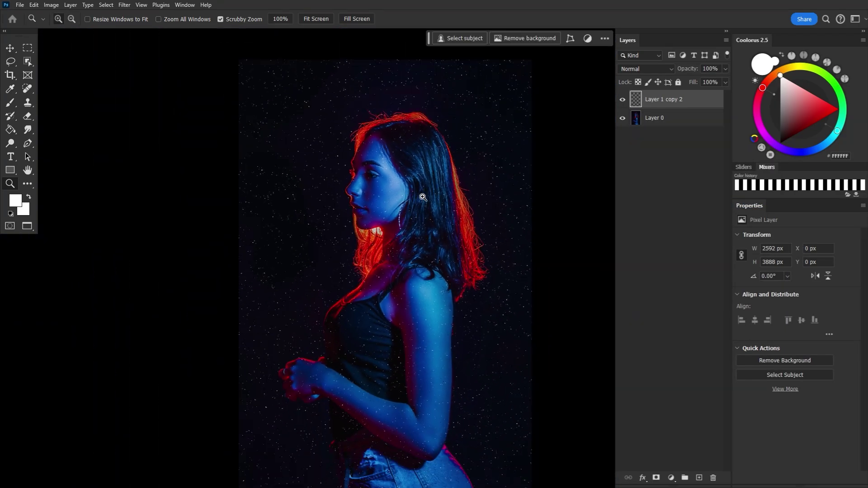
drag(430, 195, 411, 180)
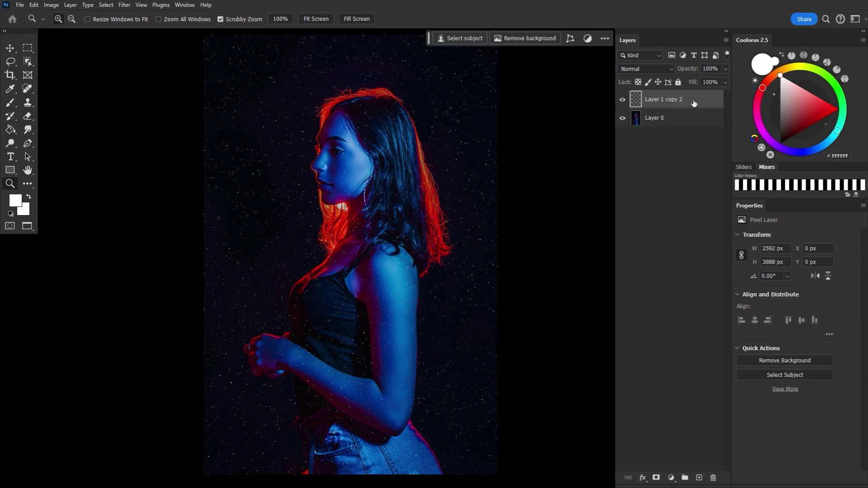
key(ctrl+t)
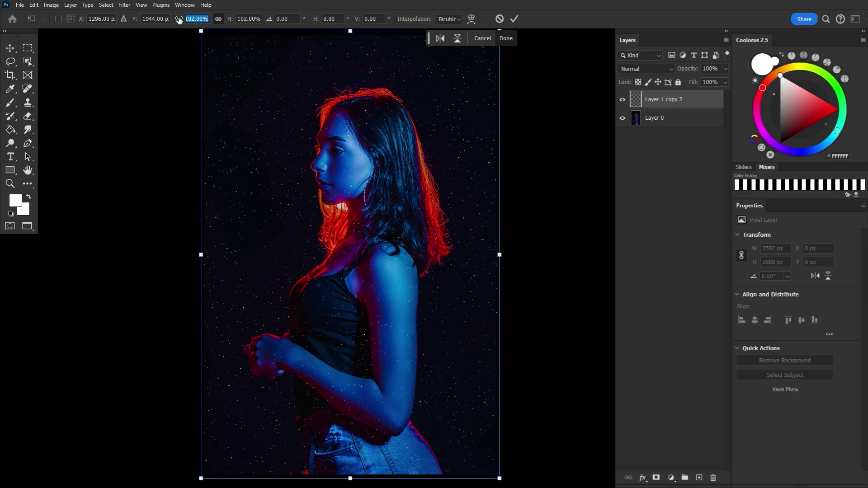
drag(178, 20, 200, 33)
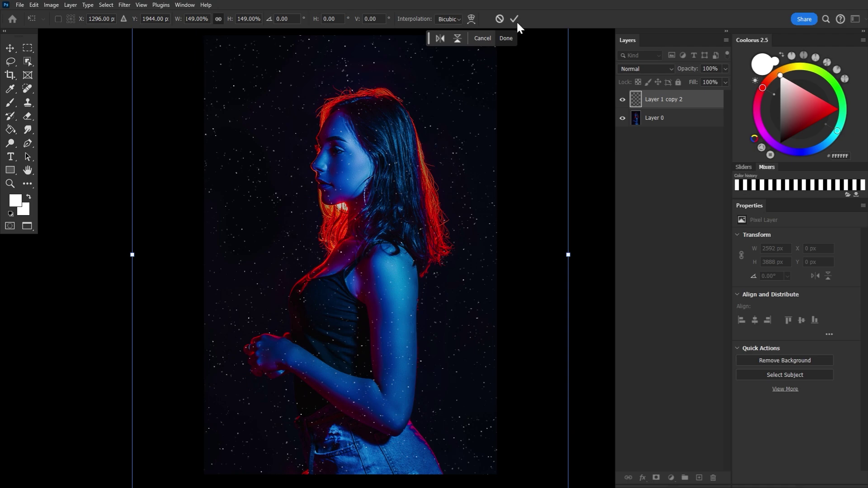
click(506, 39)
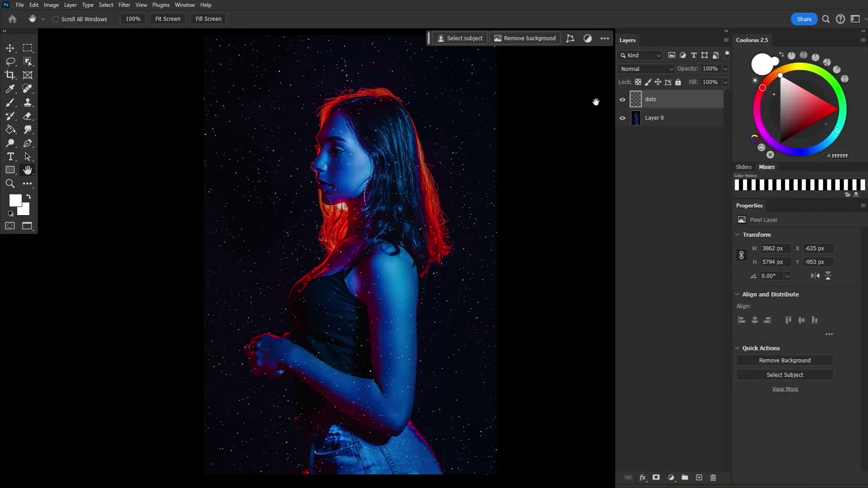
- Lay out a vertical Path Blur path running the full height of the image
click(124, 5)
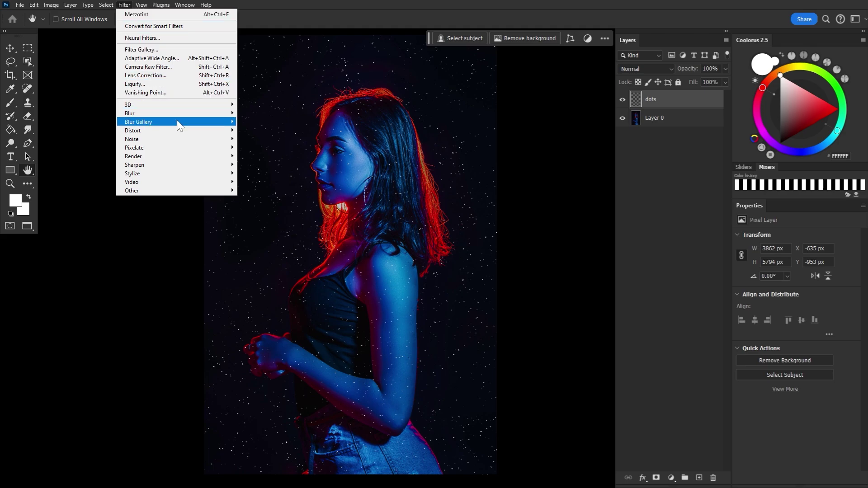
click(262, 140)
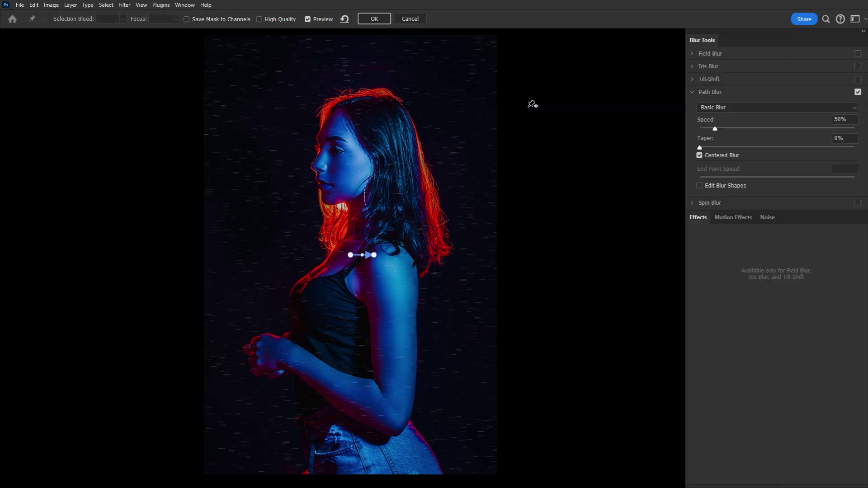
drag(373, 255, 348, 445)
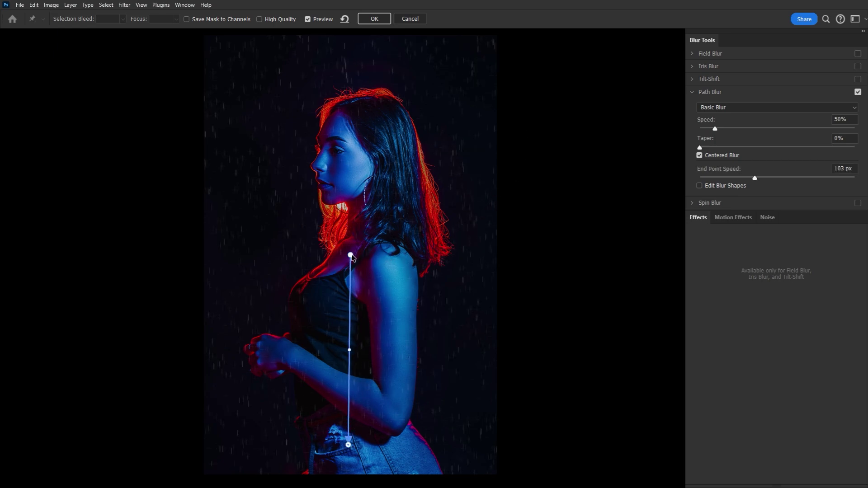
drag(351, 255, 349, 180)
drag(349, 148, 347, 55)
drag(348, 97, 352, 96)
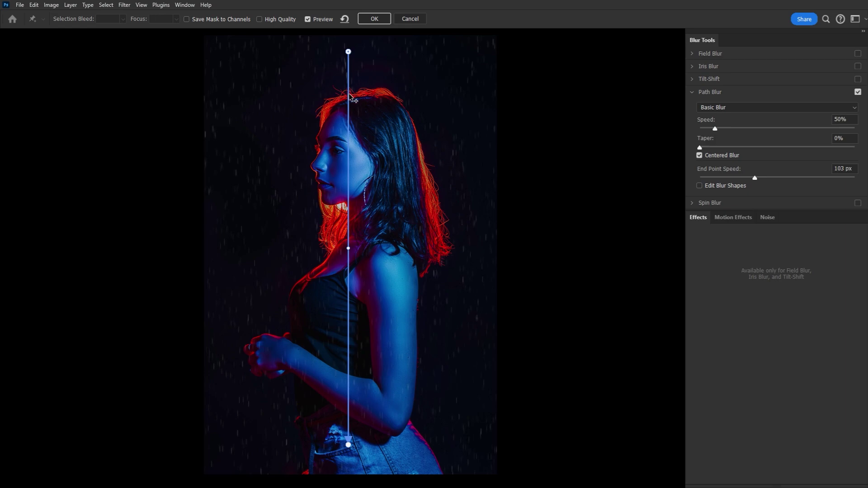
drag(356, 344, 348, 340)
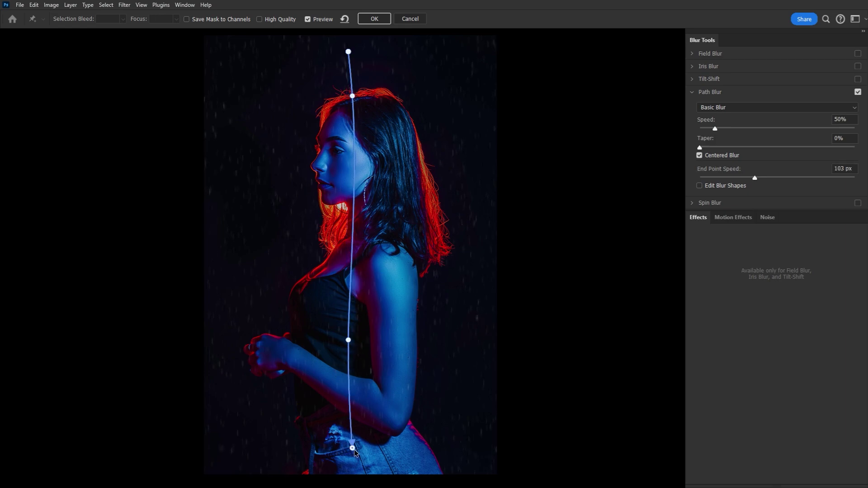
drag(348, 445, 357, 451)
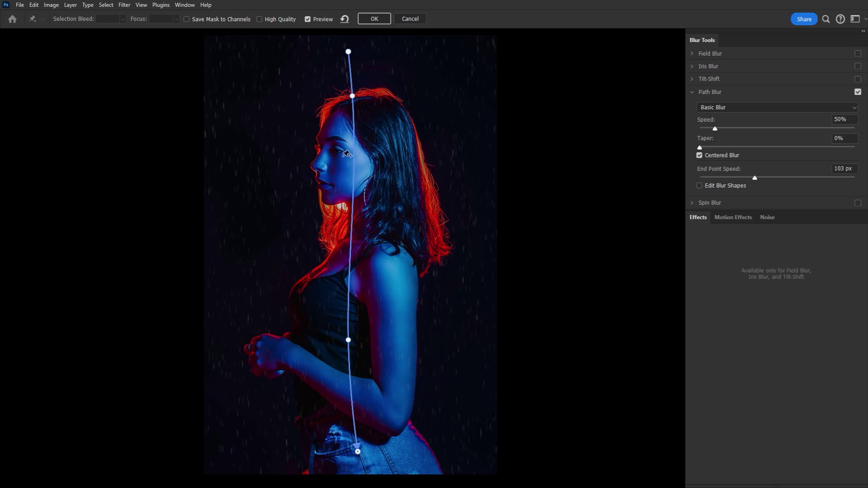
drag(352, 53, 352, 52)
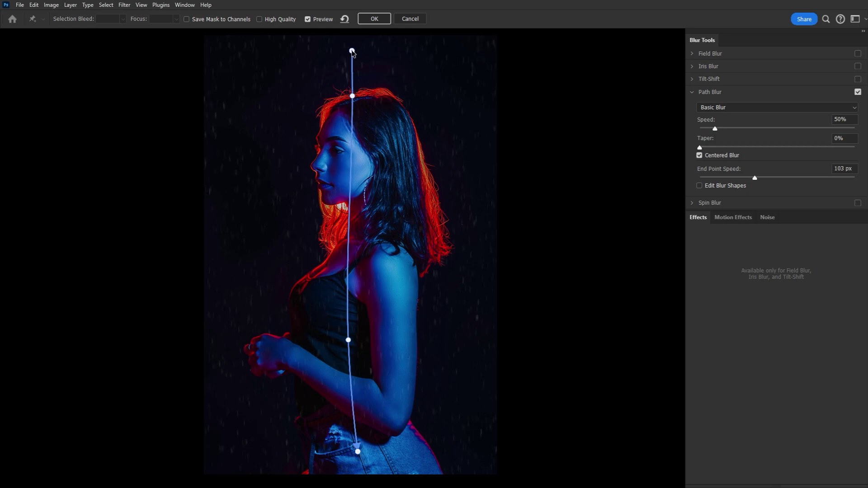
drag(352, 96, 354, 100)
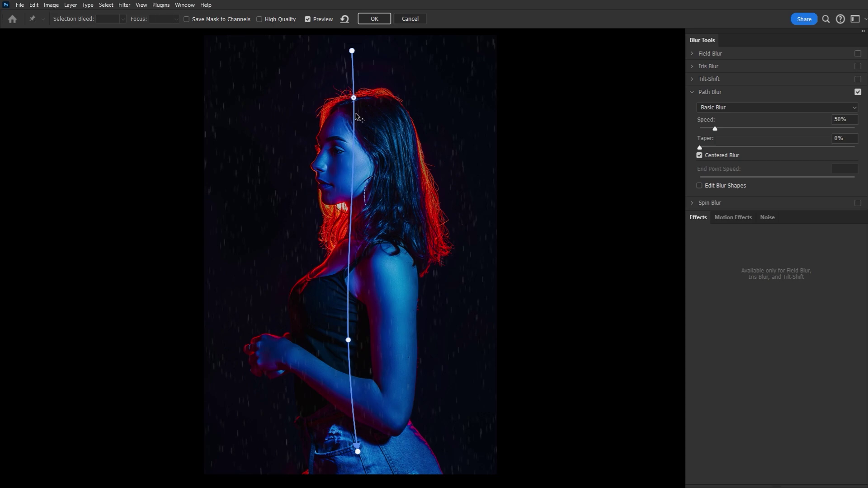
- Raise the path blur Speed to 23% and apply the blur
click(353, 50)
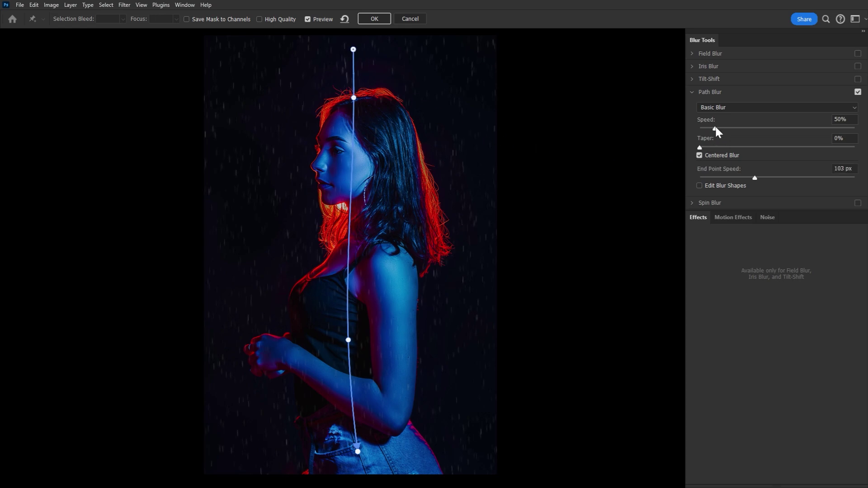
drag(716, 128, 722, 133)
click(374, 18)
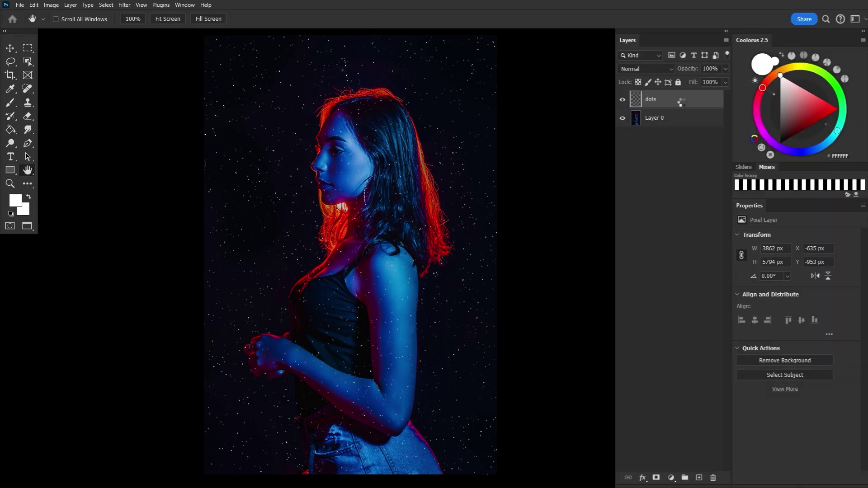
- Duplicate the dots layer and merge the three dots layers into one
key(ctrl+j)
key(ctrl+j)
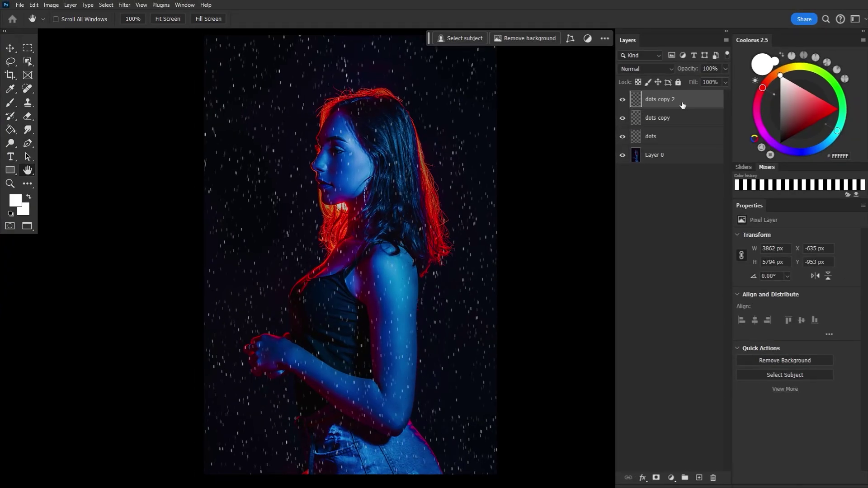
shift+click(678, 139)
right_click(682, 139)
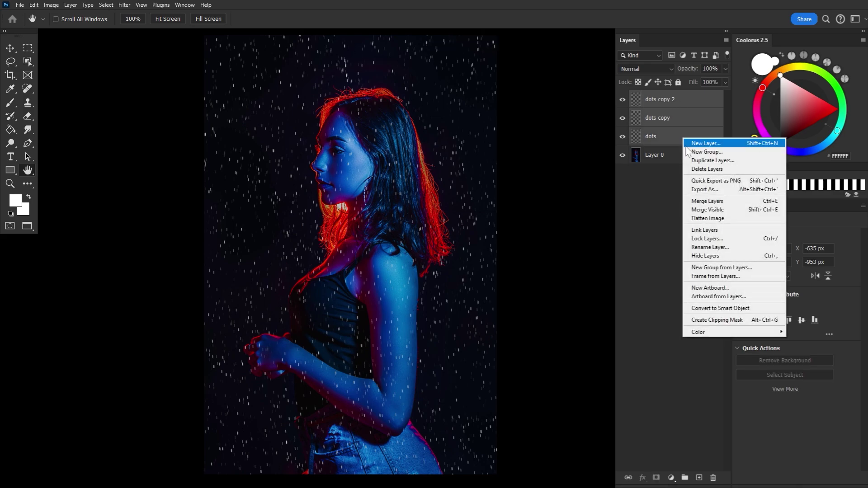
click(704, 202)
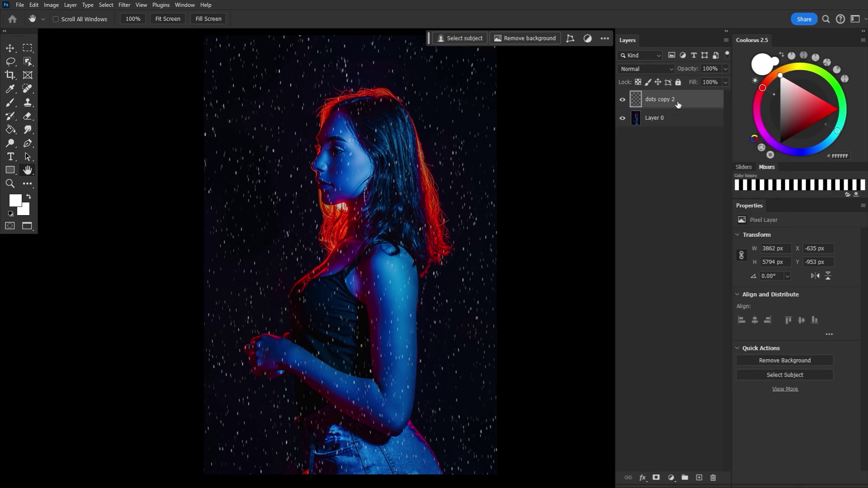
- Duplicate the merged rain layer twice and name the three layers small, med and large
key(ctrl+j)
key(ctrl+j)
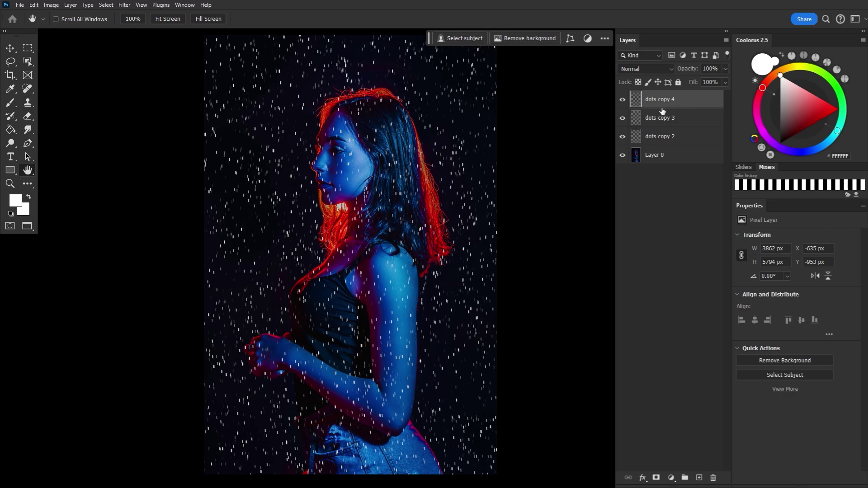
click(623, 101)
click(623, 118)
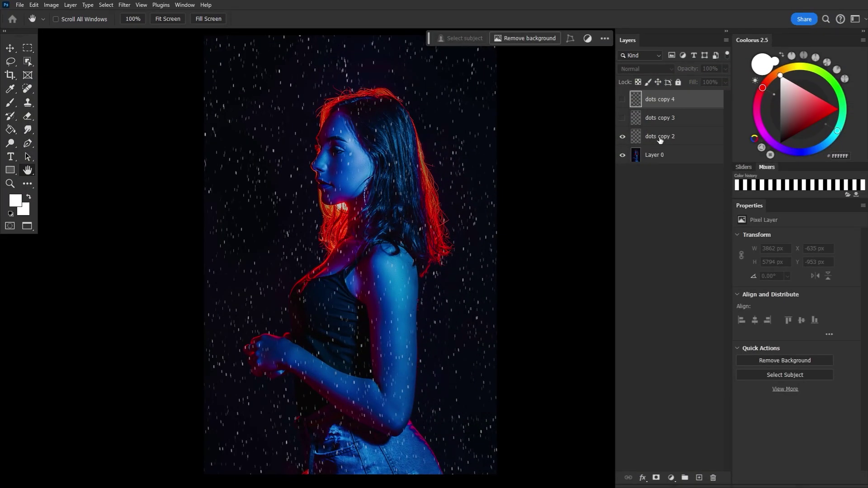
double_click(660, 137)
text(small)
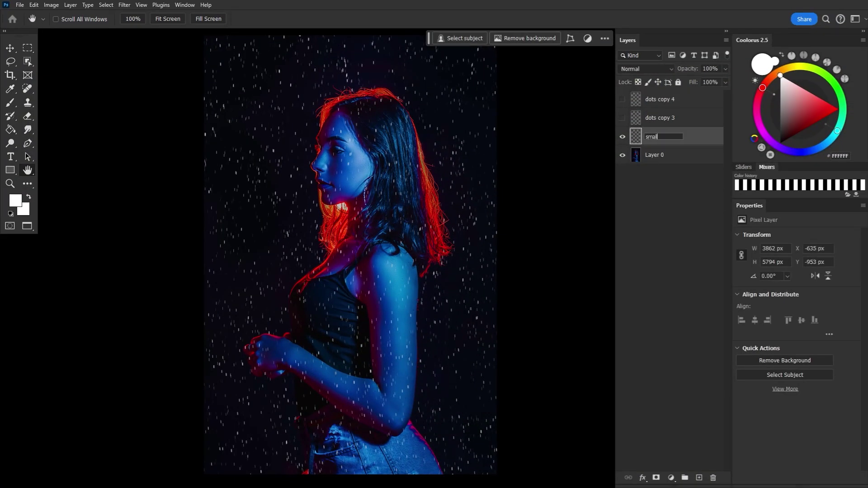
double_click(661, 120)
text(med)
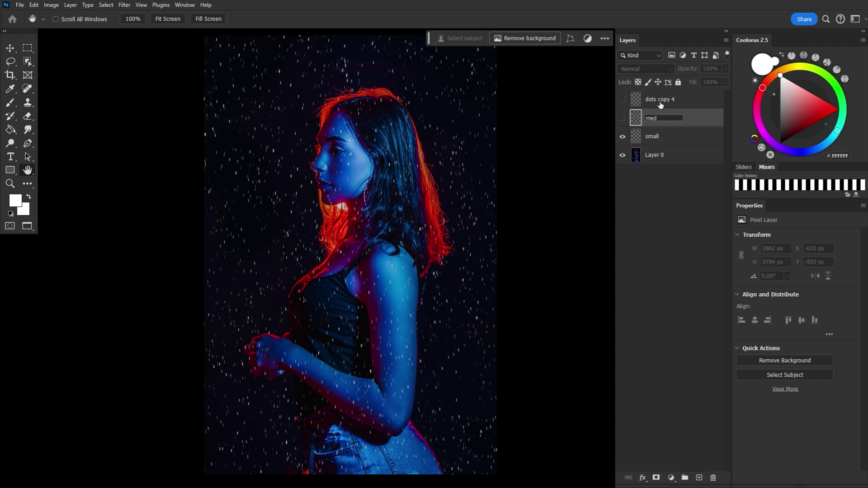
double_click(660, 102)
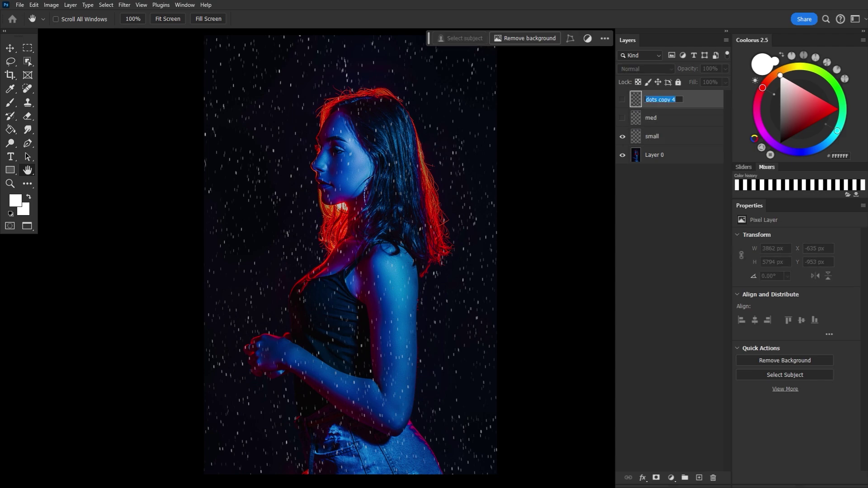
text(large)
click(679, 138)
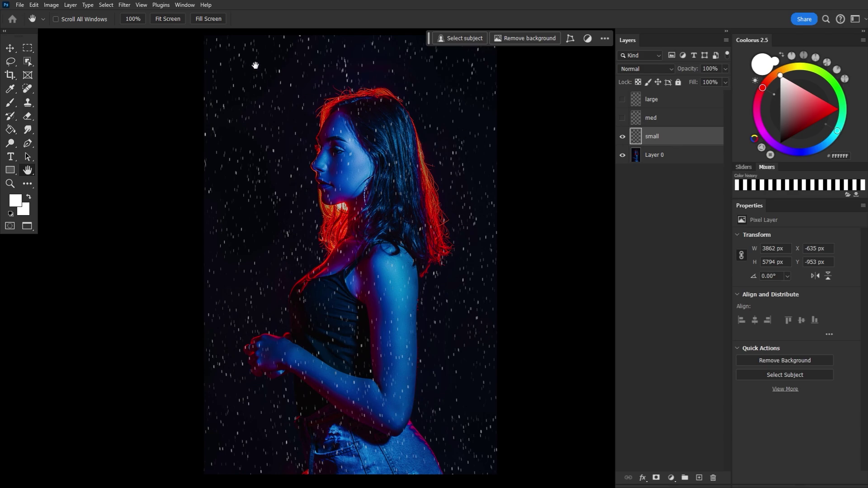
- Enlarge the small rain layer to about 125% and med to about 200%
key(ctrl+t)
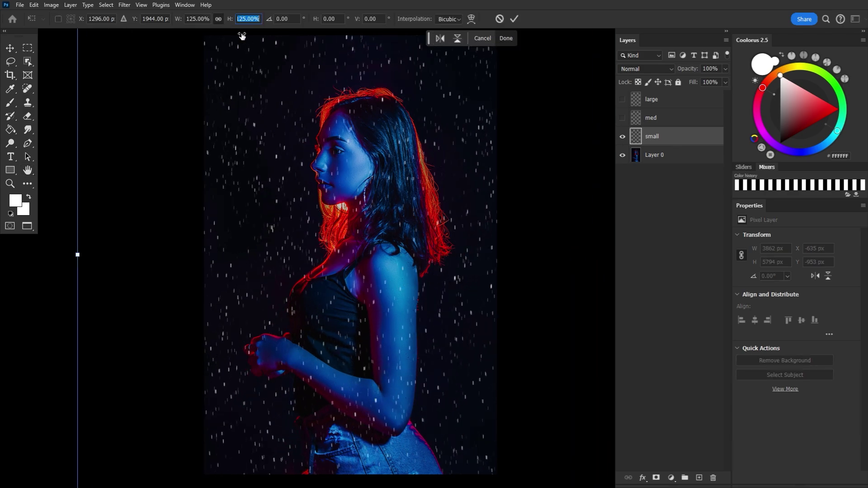
drag(231, 20, 243, 33)
click(514, 19)
click(623, 117)
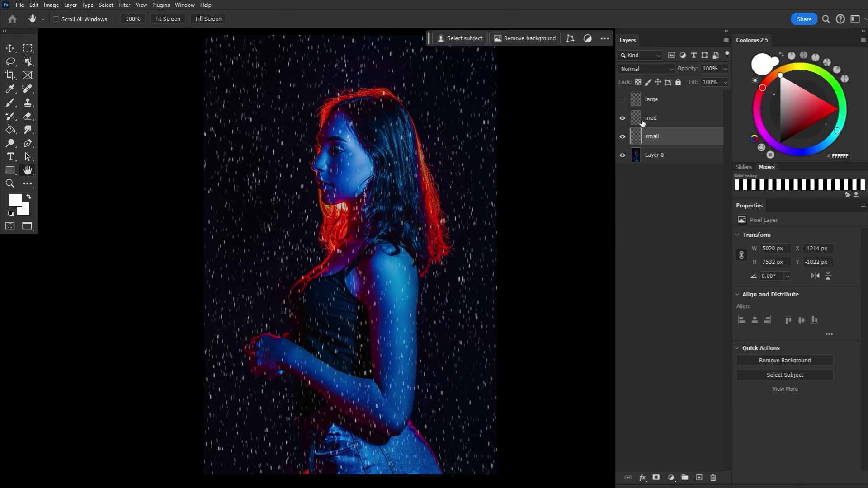
key(ctrl+t)
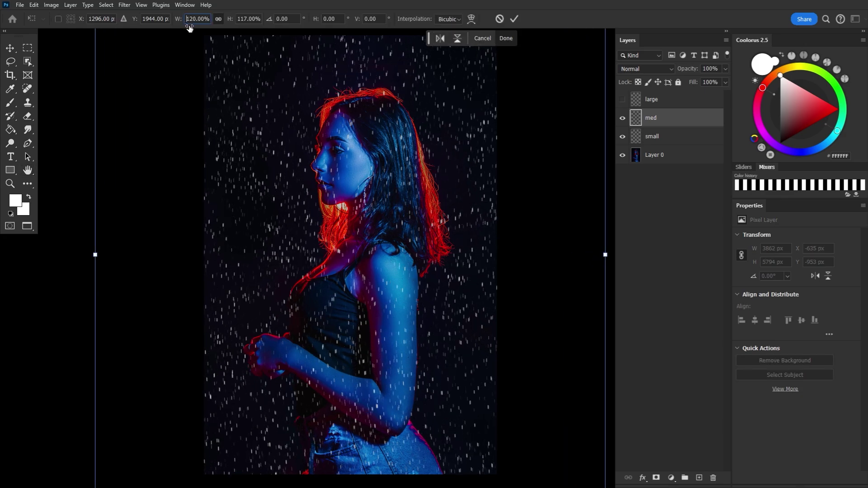
drag(179, 19, 224, 51)
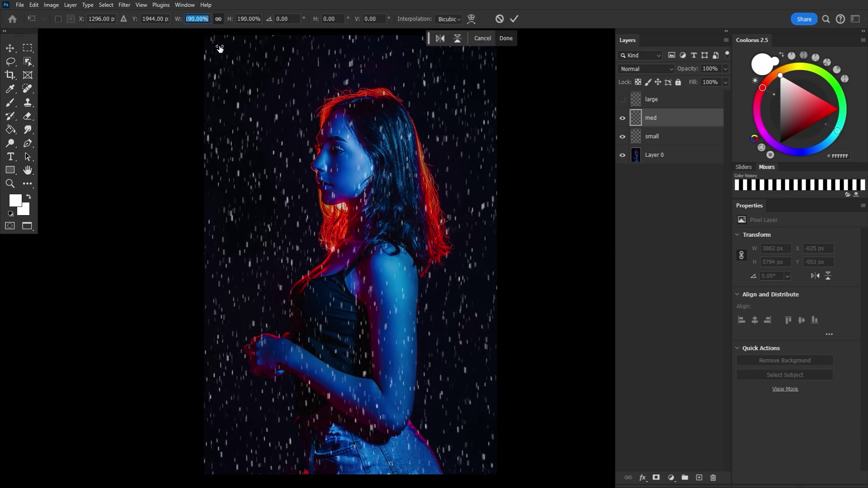
click(514, 19)
- Show the large rain layer and scale it to about 299%
click(622, 100)
click(644, 100)
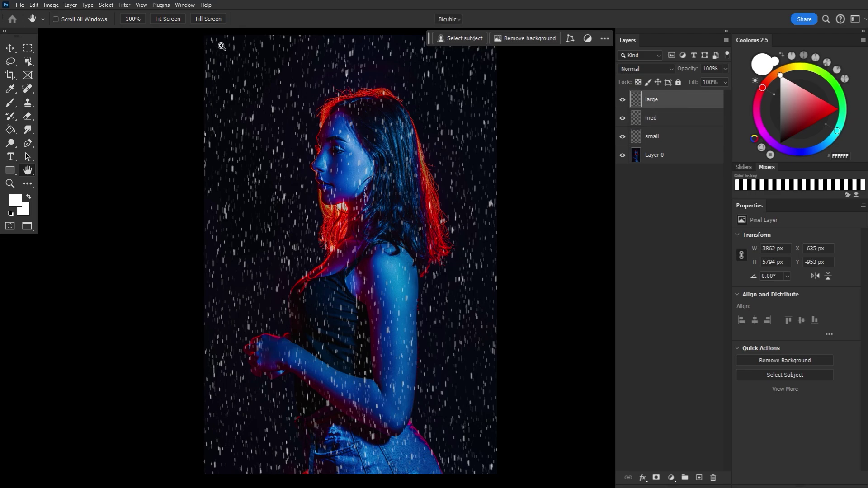
key(ctrl+t)
mouse_move(178, 19)
mouse_down()
mouse_move(232, 53)
mouse_move(269, 55)
mouse_up()
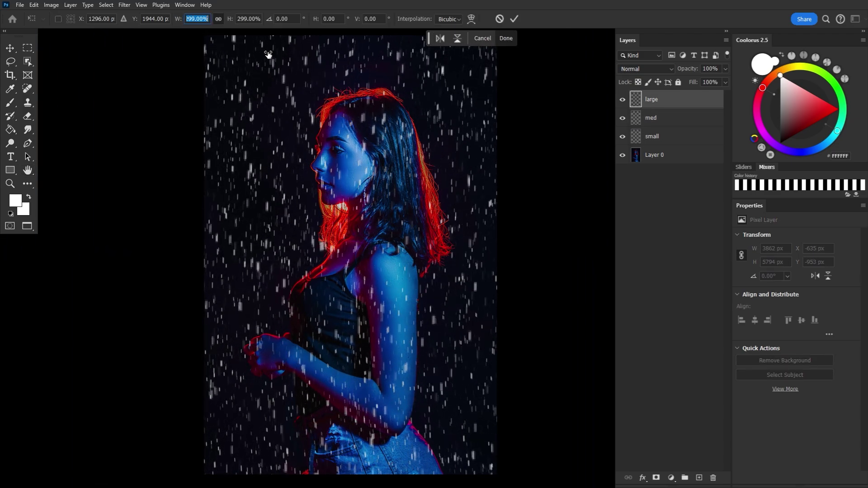
- Commit the large layer's enlargement and crop the rain layers to the canvas
click(513, 18)
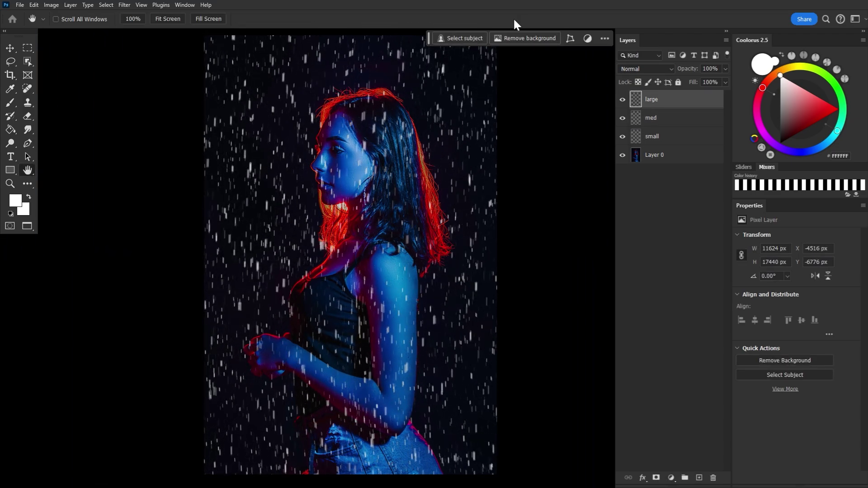
click(10, 75)
double_click(302, 53)
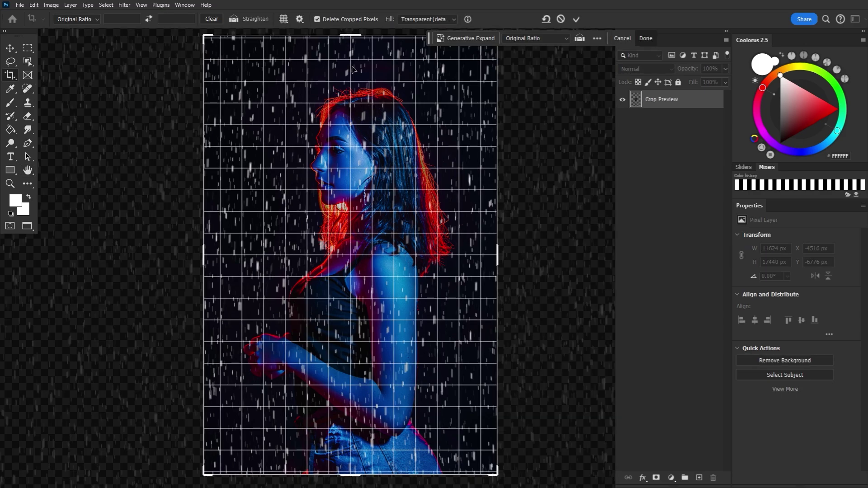
click(28, 170)
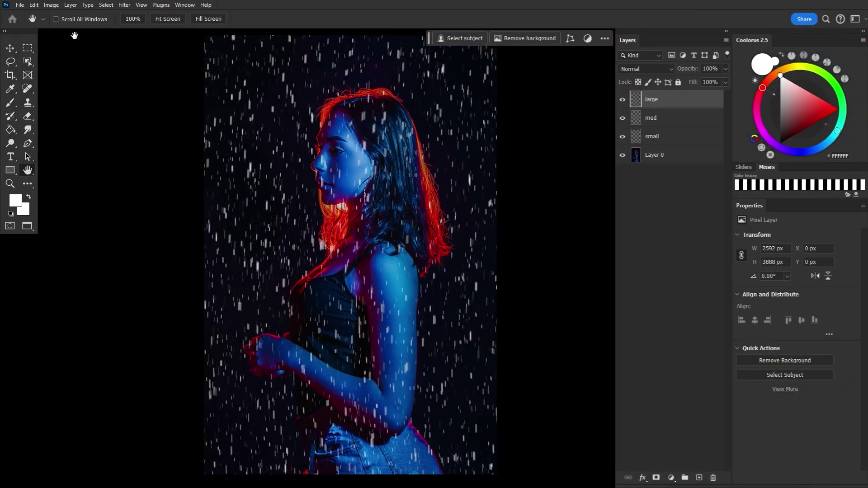
- Preview a saturated red Colorize in Hue/Saturation, then cancel it
click(51, 4)
mouse_move(65, 25)
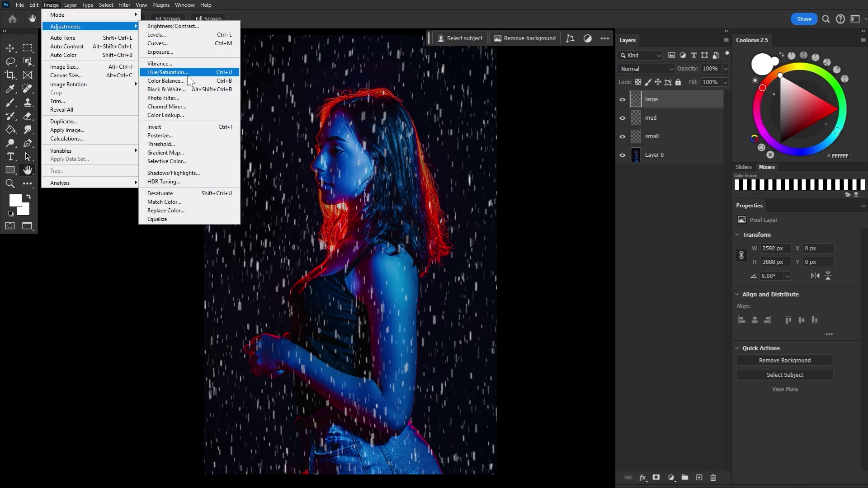
click(170, 73)
click(427, 375)
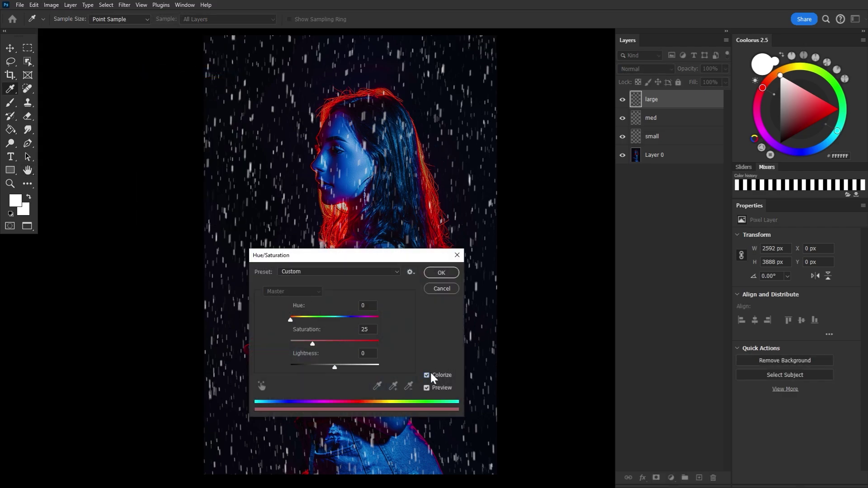
drag(331, 344, 392, 353)
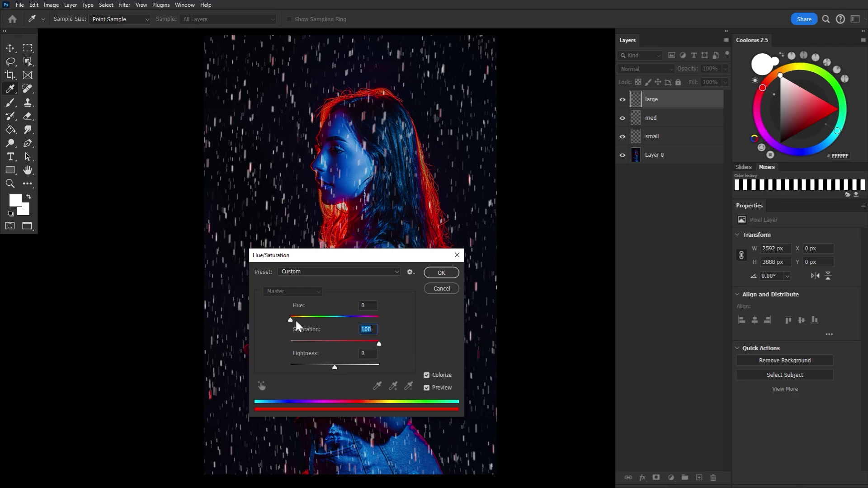
drag(333, 370, 330, 369)
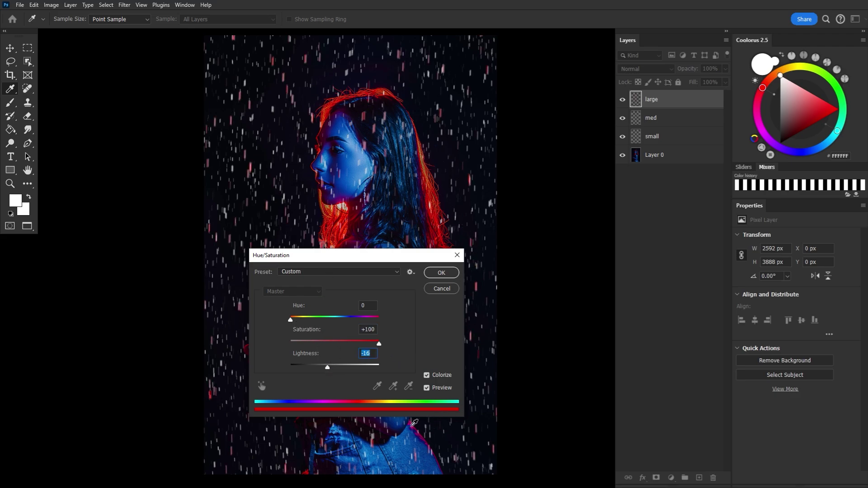
click(446, 288)
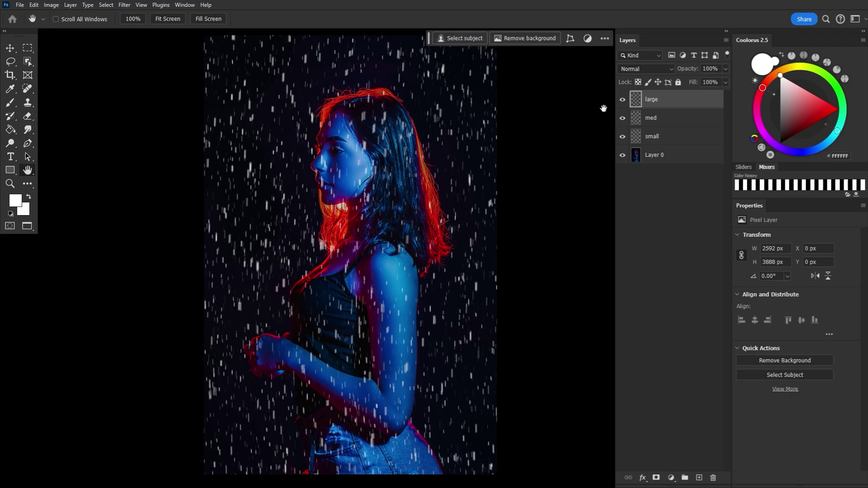
- Copy the small, med and large layers into a hidden copies group
shift+click(675, 139)
key(ctrl+j)
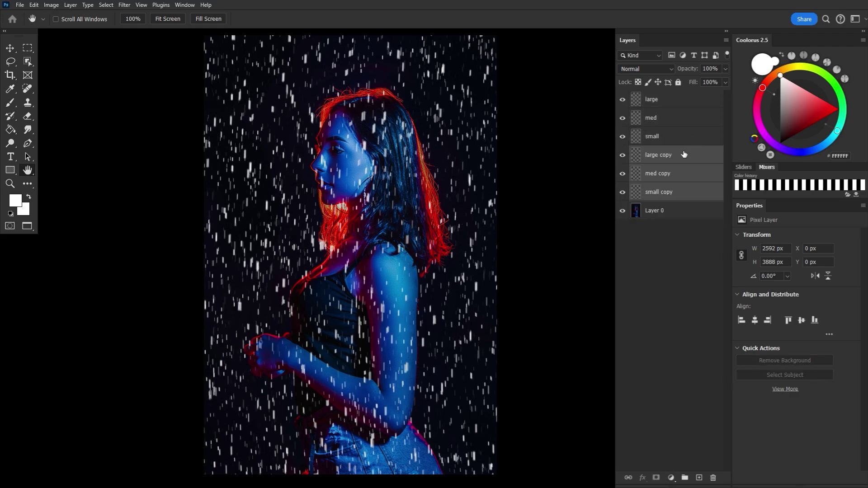
key(ctrl+g)
double_click(659, 152)
text(copies)
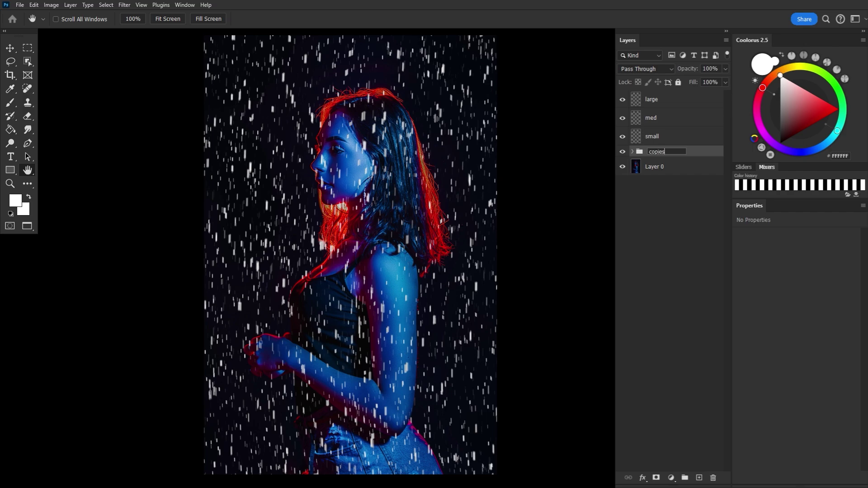
click(623, 151)
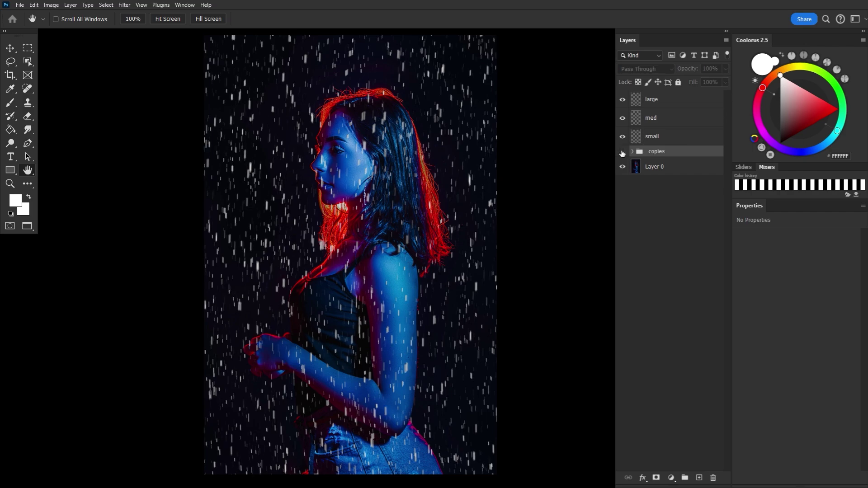
- Duplicate the portrait, Gaussian-blur it at radius 30.4, and move it above small
drag(673, 170, 703, 161)
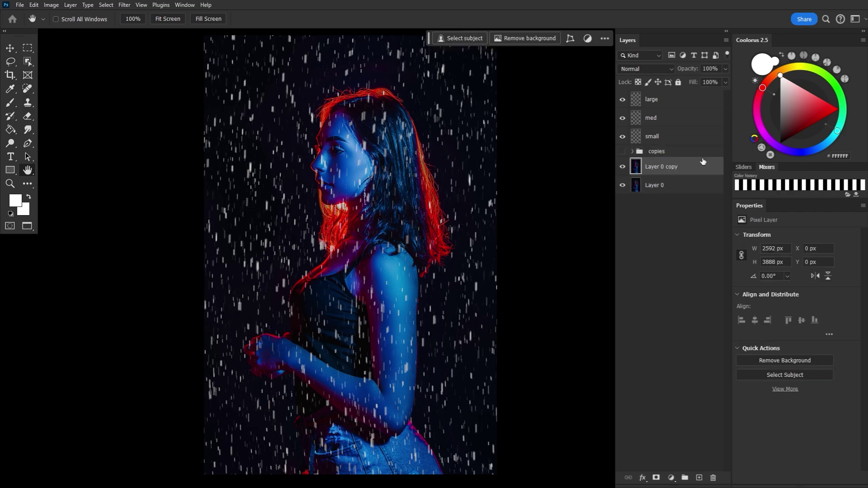
click(124, 5)
mouse_move(130, 112)
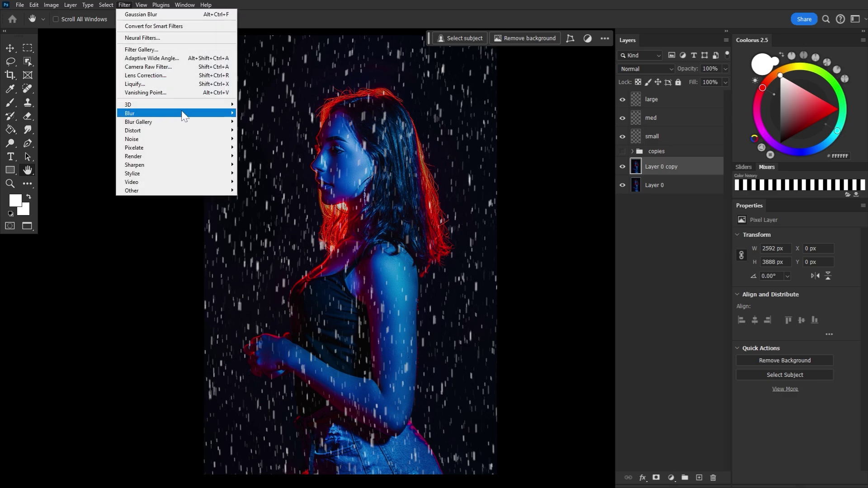
click(275, 154)
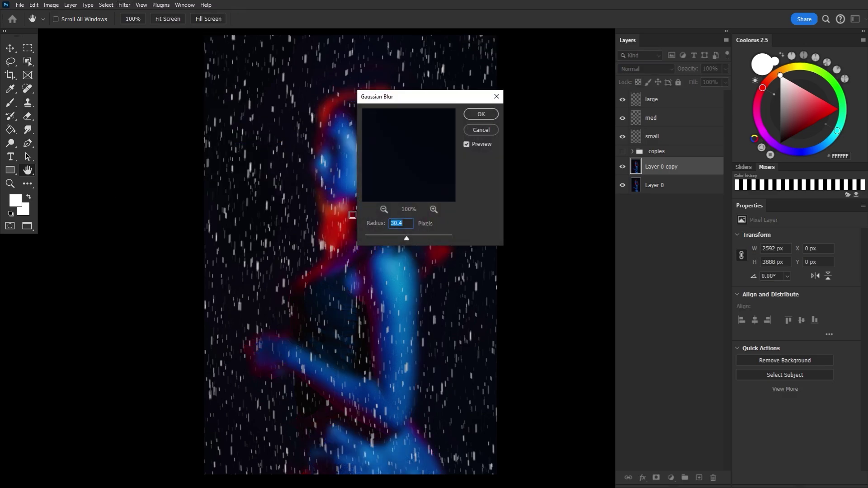
click(481, 115)
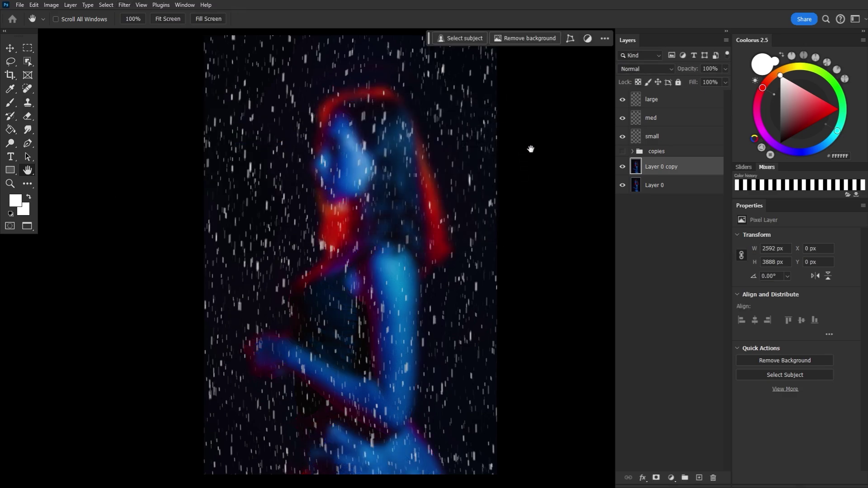
drag(689, 168, 692, 122)
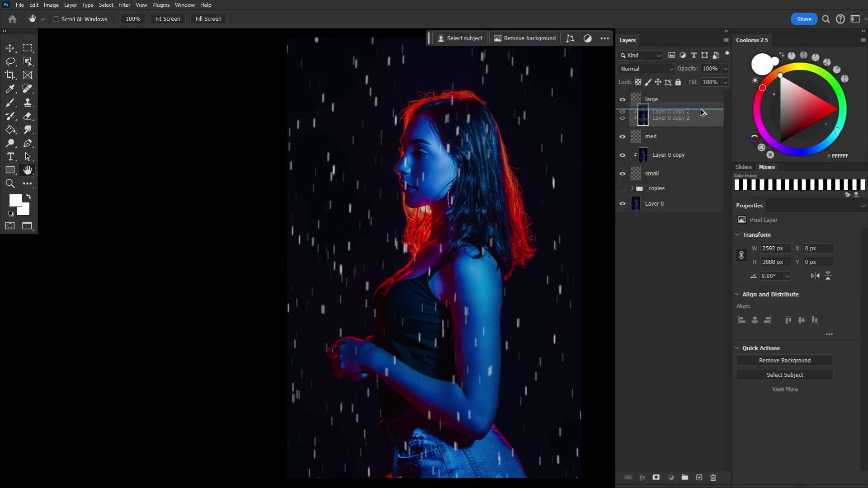
- Clip a third portrait copy onto the large layer and enlarge it slightly
drag(691, 124, 692, 107)
alt+click(692, 107)
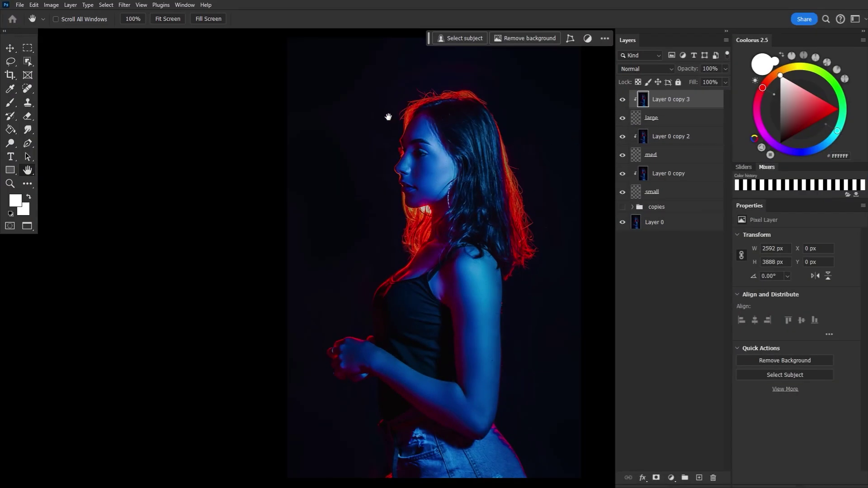
click(10, 47)
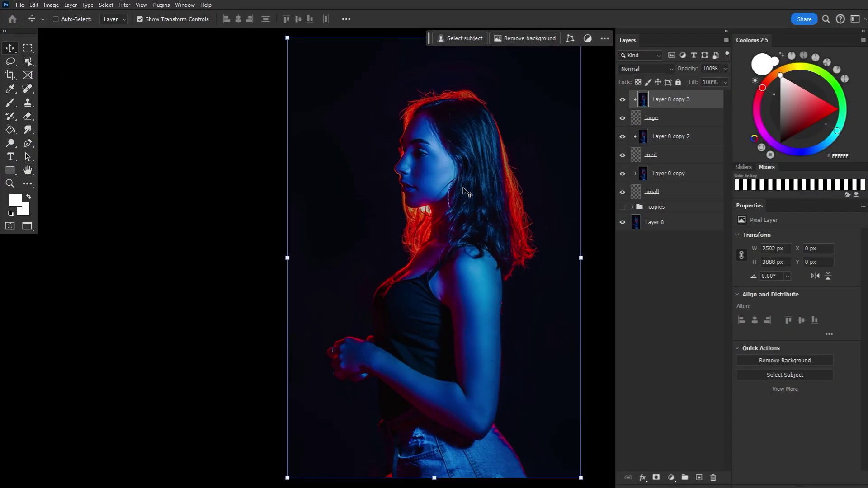
drag(288, 258, 275, 258)
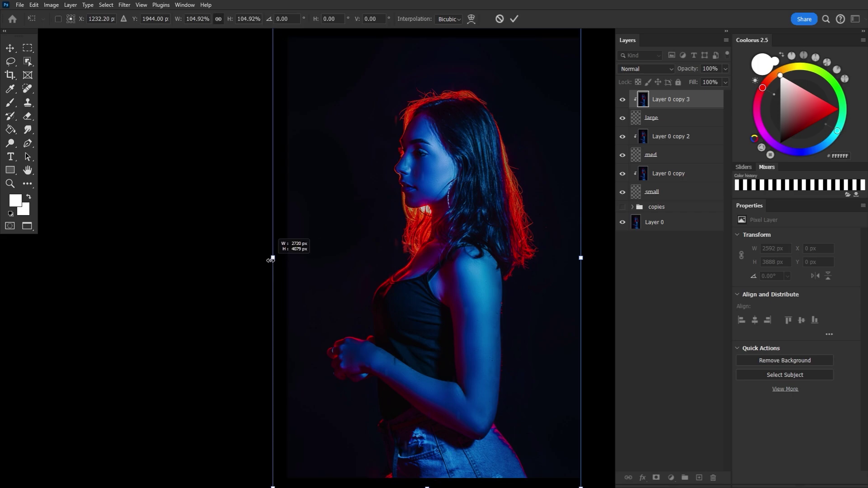
drag(403, 215, 414, 214)
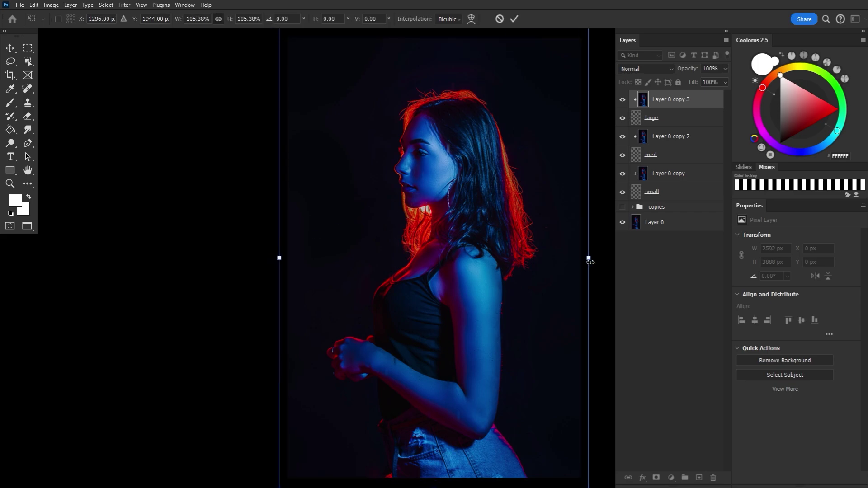
drag(589, 257, 594, 258)
click(514, 19)
- Enlarge Layer 0 copy 2 to about 107%, then undo the Layer 0 copy enlargement
click(678, 137)
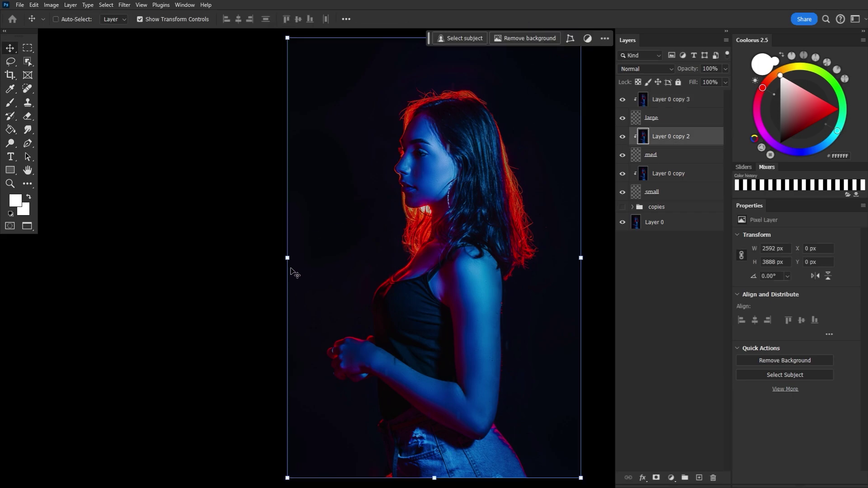
drag(288, 258, 267, 257)
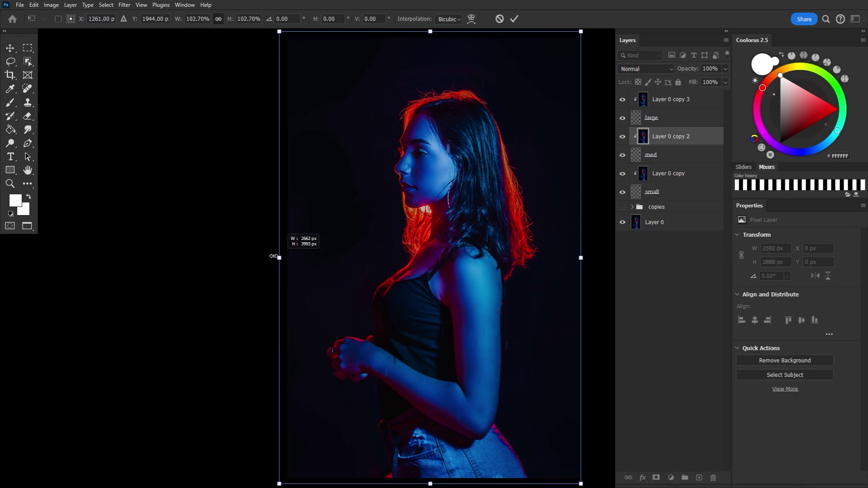
click(514, 19)
click(672, 177)
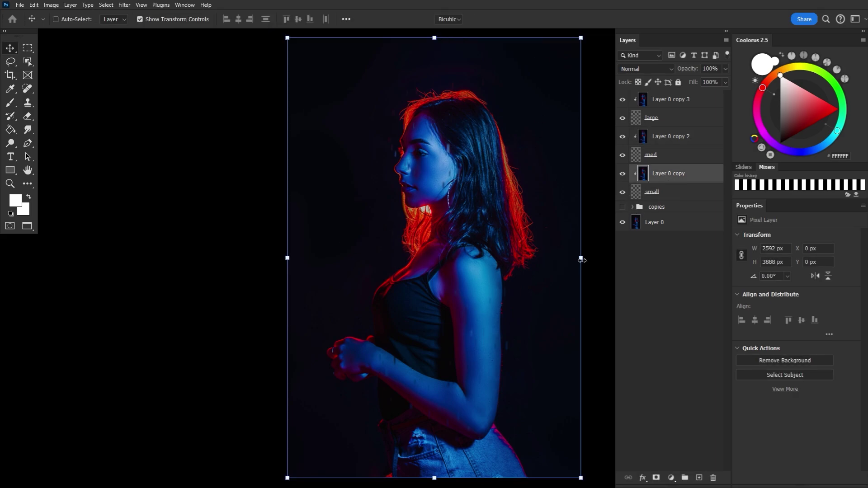
drag(582, 259, 594, 259)
drag(287, 257, 264, 257)
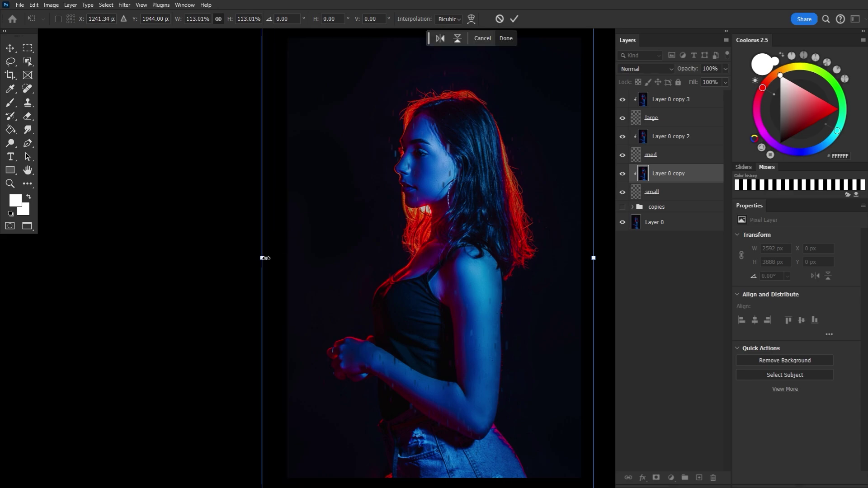
drag(394, 253, 400, 254)
click(513, 19)
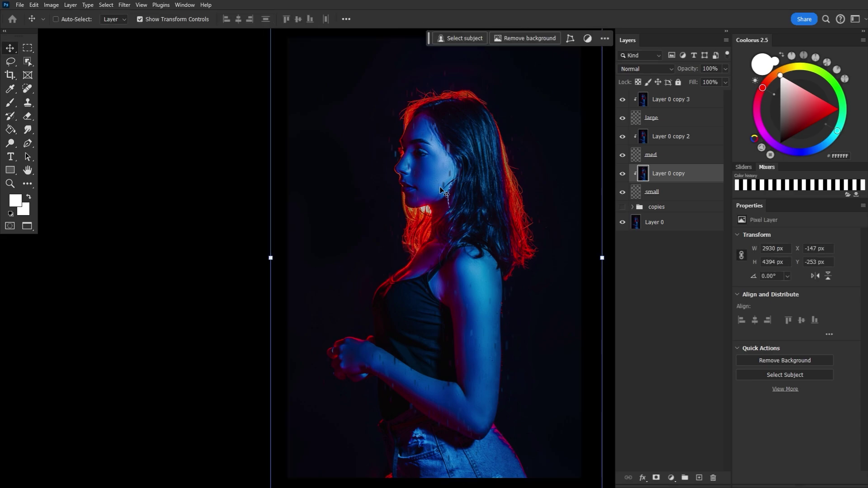
key(ctrl+z)
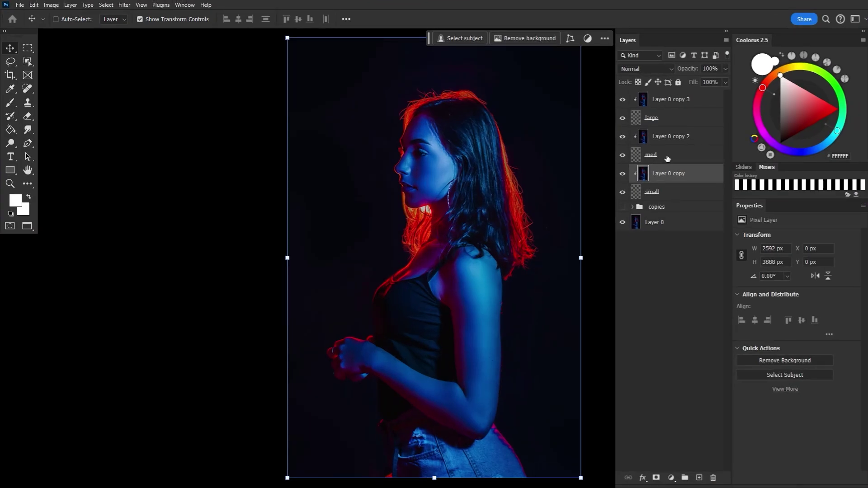
- Merge the small, med and large layers each with its clipped portrait copy
right_click(685, 191)
click(703, 255)
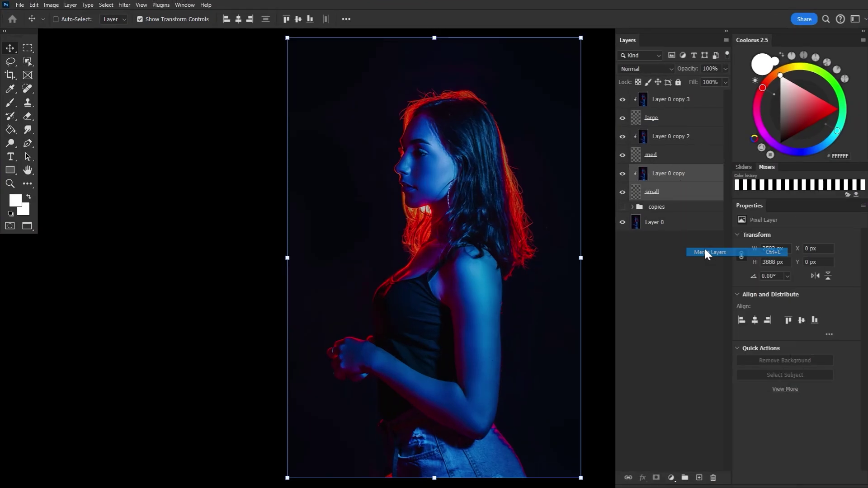
click(669, 155)
right_click(675, 140)
click(705, 204)
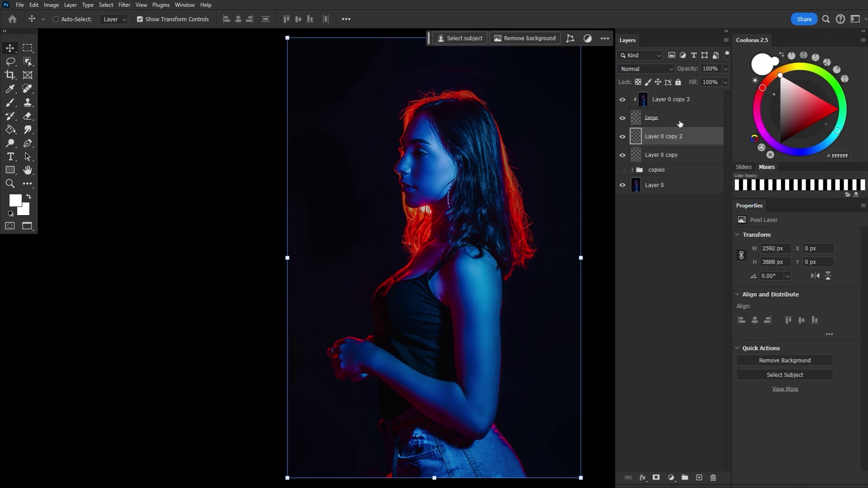
click(679, 120)
right_click(688, 104)
click(705, 170)
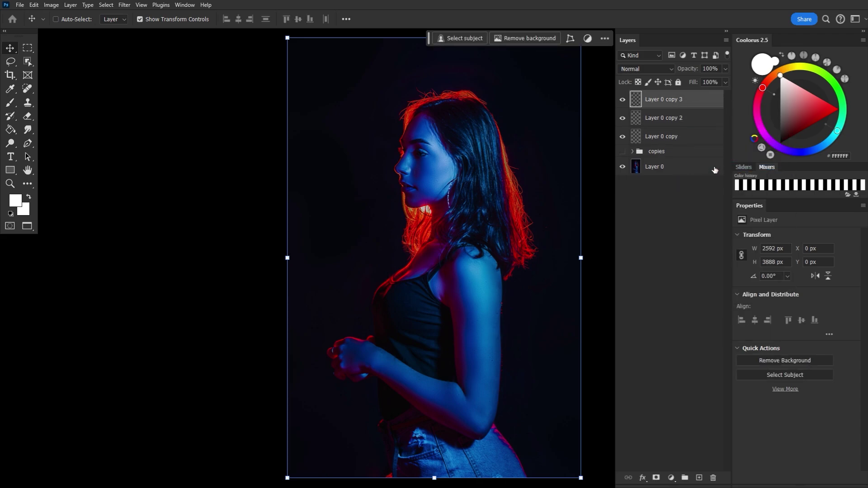
- Set the three merged layers to Screen and scale Layer 0 copy to 111%
shift+click(688, 137)
click(646, 68)
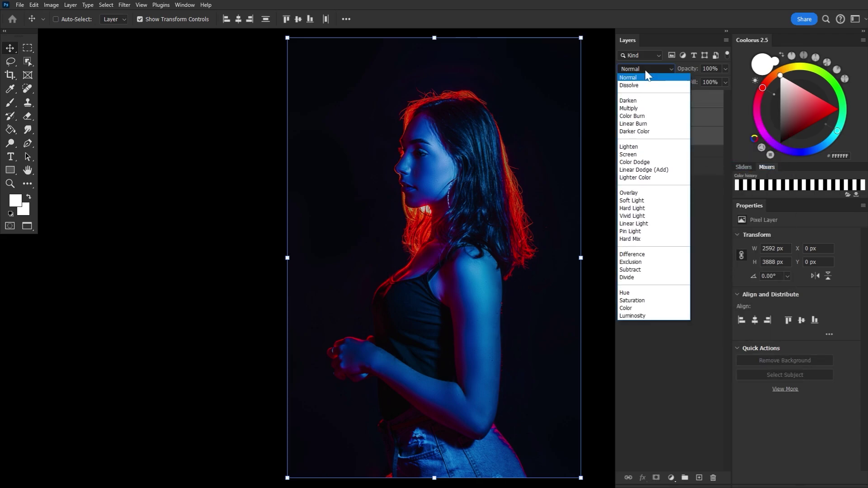
click(641, 150)
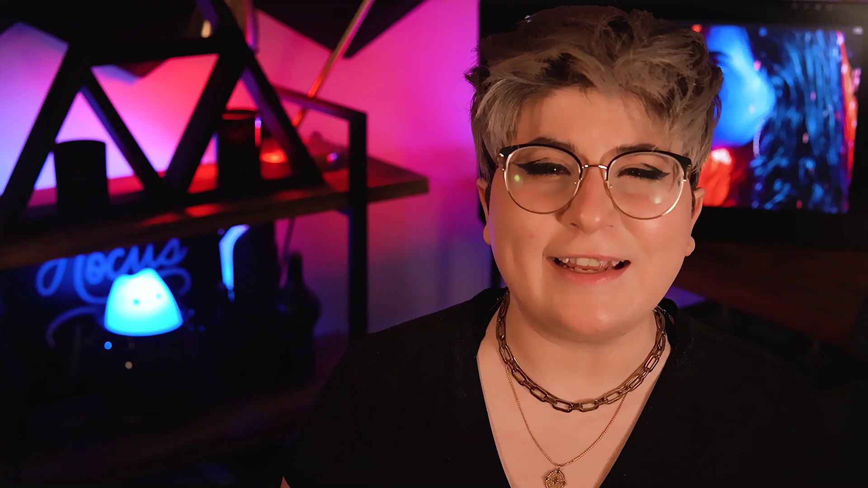
click(699, 141)
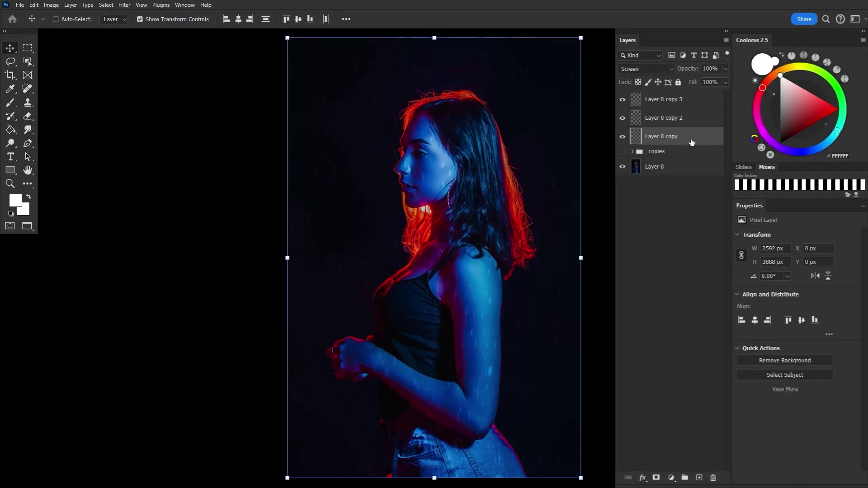
key(ctrl+t)
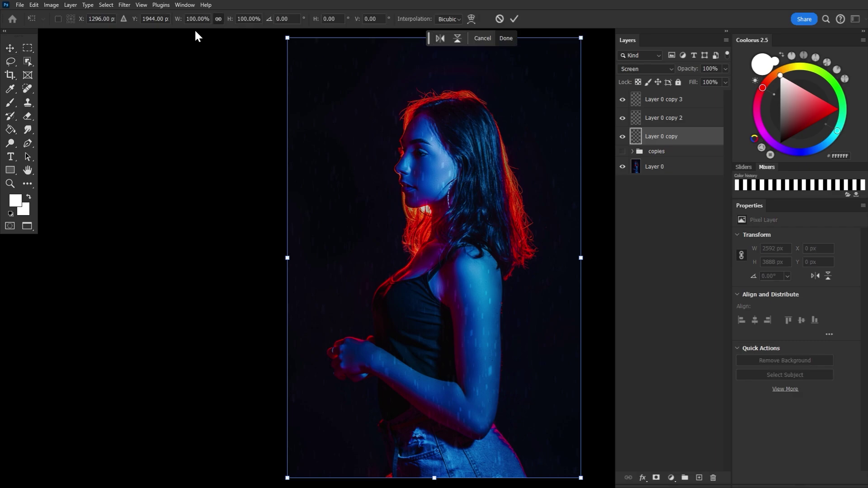
drag(180, 21, 184, 25)
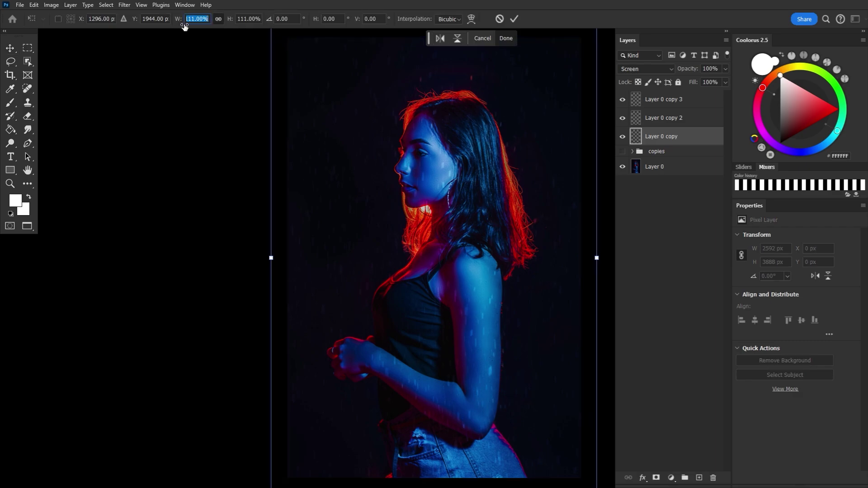
key(Return)
- Scale Layer 0 copy 2 to about 112% and Layer 0 copy 3 to about 117%
click(680, 126)
key(ctrl+t)
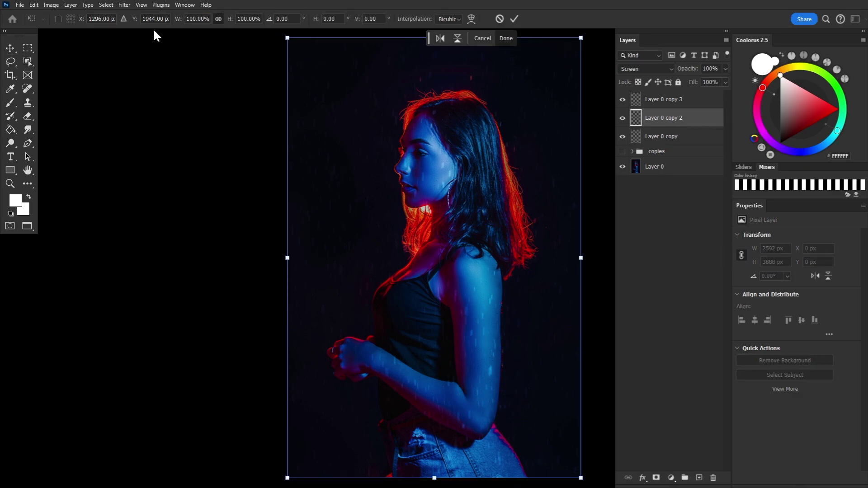
drag(181, 24, 185, 22)
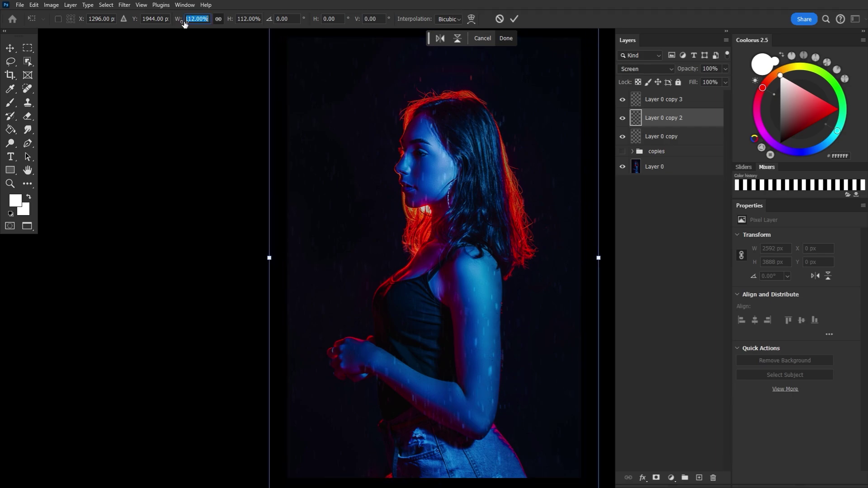
key(Return)
click(665, 99)
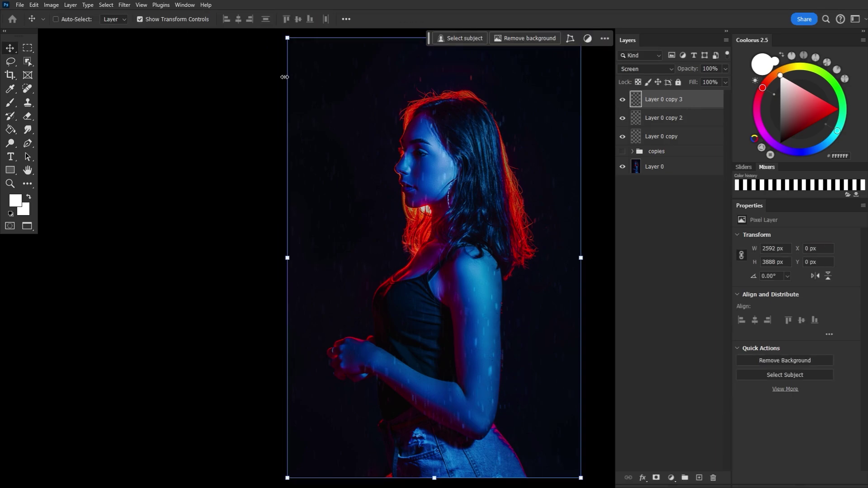
key(ctrl+t)
drag(180, 24, 186, 23)
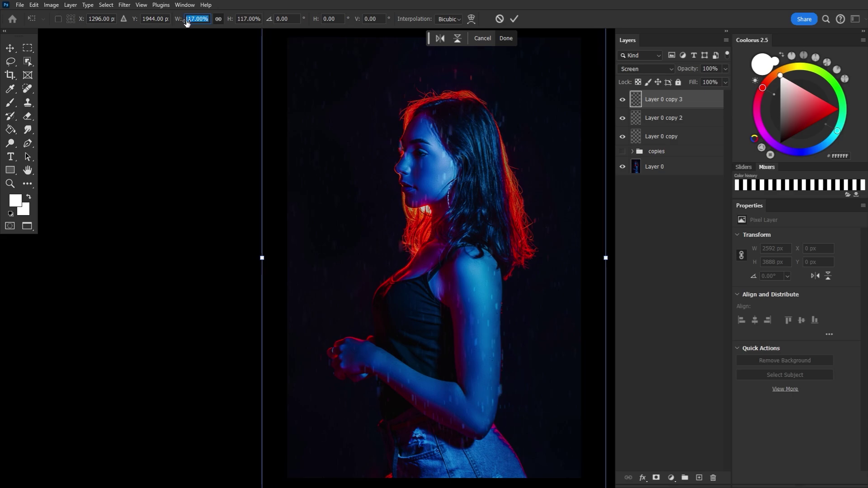
click(514, 19)
key(alt+bracketleft)
key(alt+bracketleft)
drag(432, 109, 432, 111)
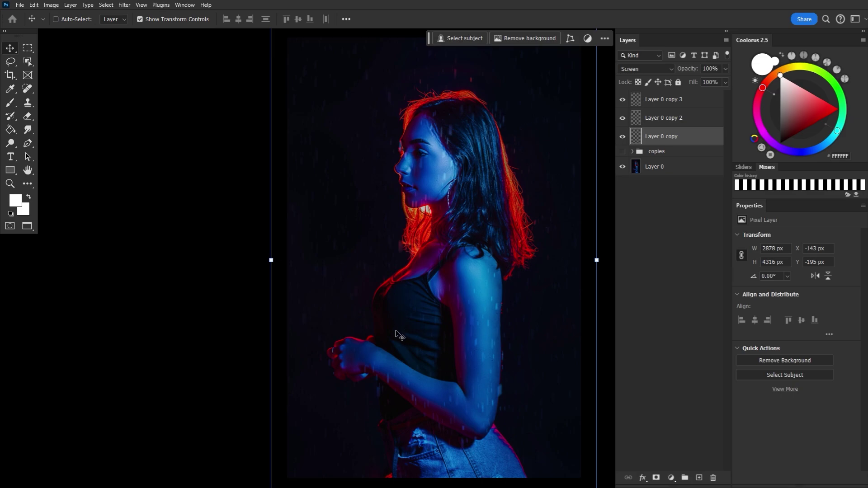
click(680, 168)
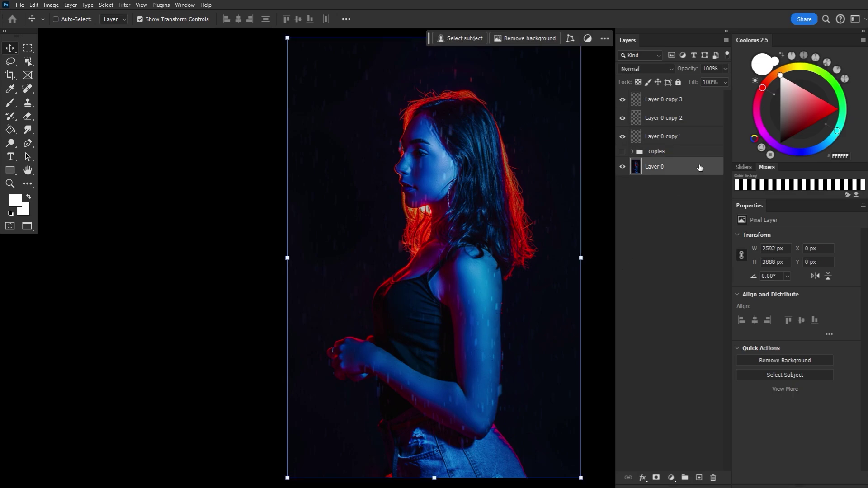
- Duplicate the portrait, mask it to the woman, and move the rain layer beneath it
key(ctrl+j)
click(28, 60)
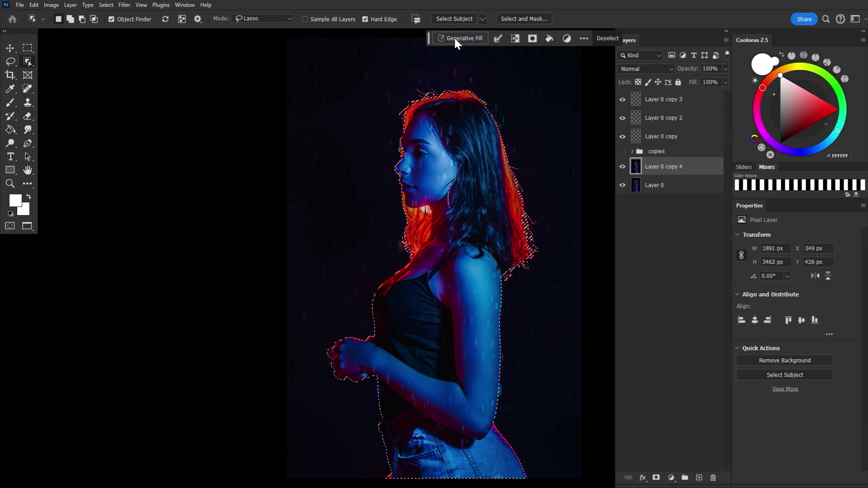
click(656, 478)
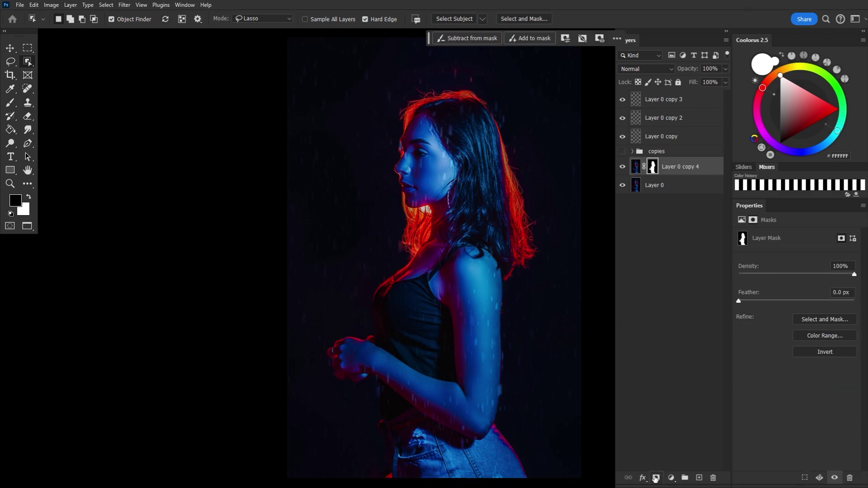
click(670, 139)
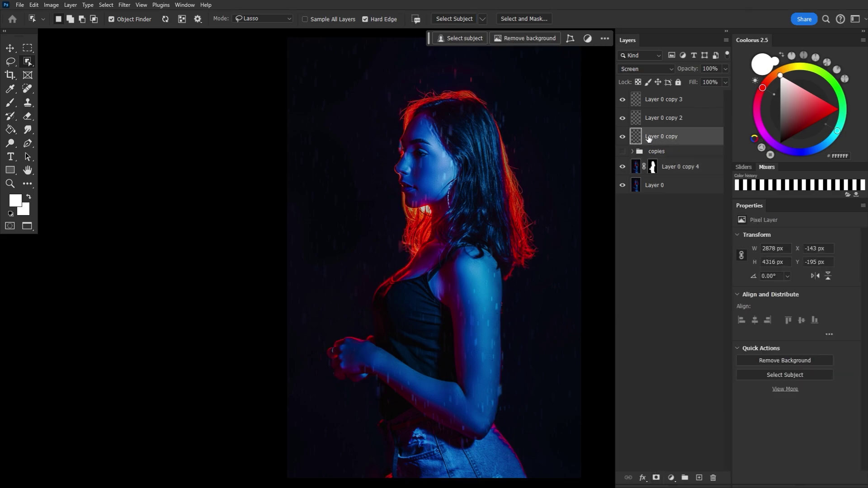
drag(649, 138, 652, 181)
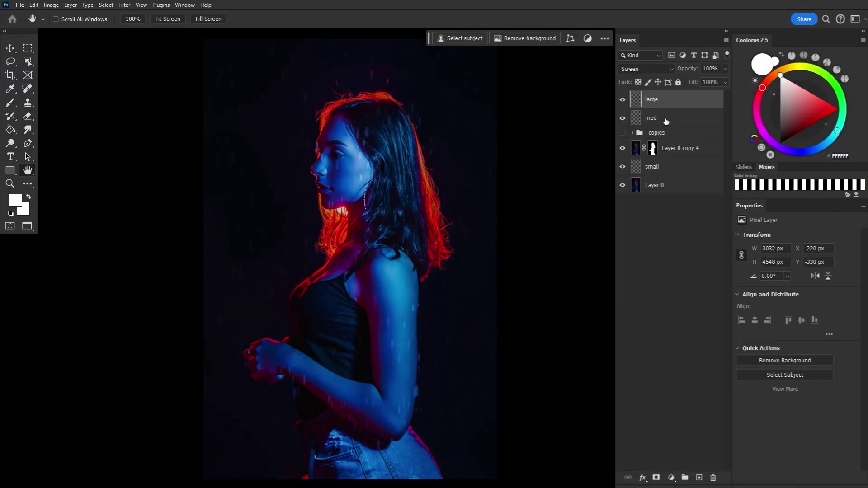
- Duplicate the large, med and small rain layers and set the copies to Color Dodge
shift+click(666, 119)
key(ctrl+j)
click(655, 69)
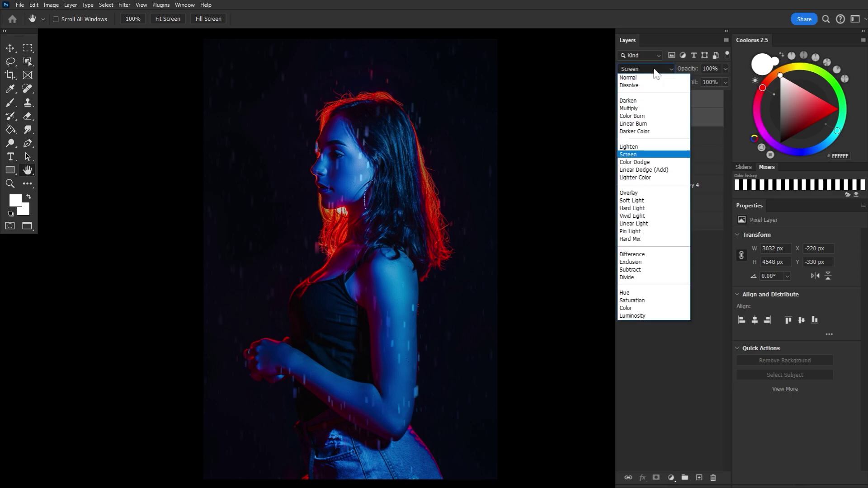
click(628, 155)
click(676, 206)
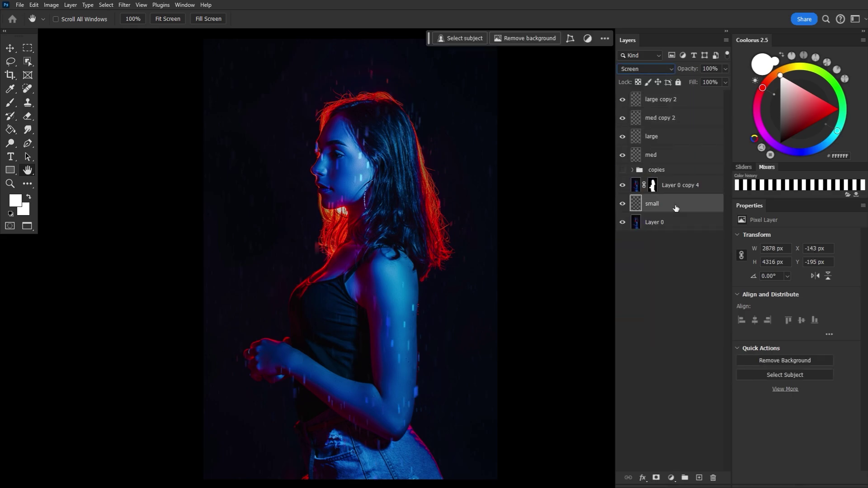
click(646, 69)
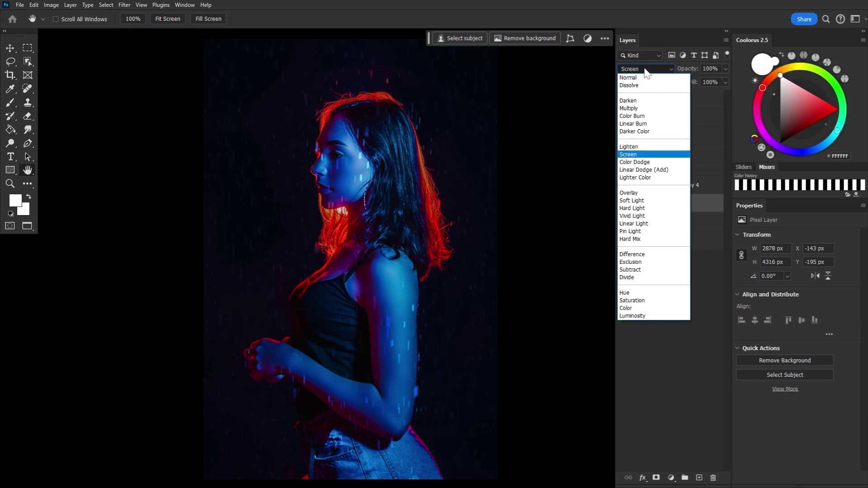
click(646, 163)
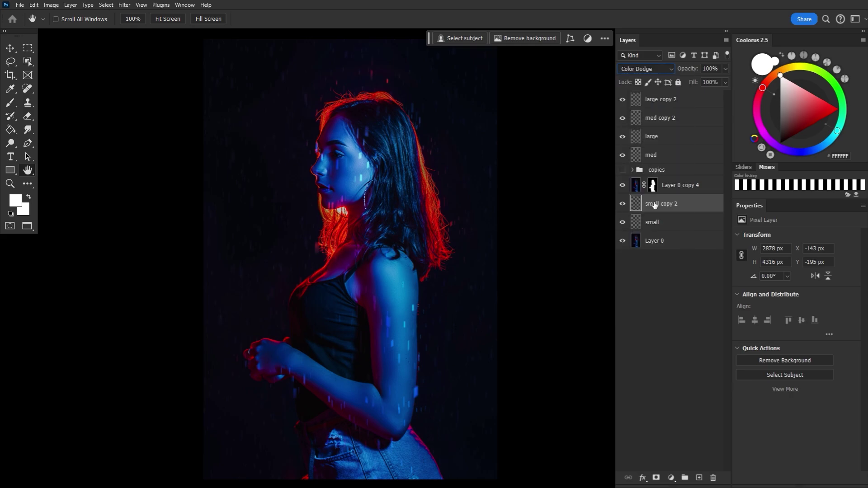
- Group large copy 2 and med copy 2 into Group 1 and add a layer mask
click(691, 121)
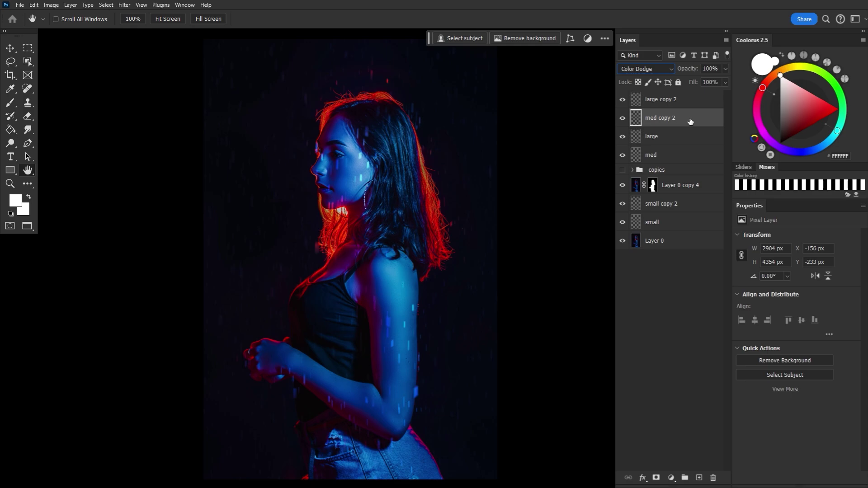
shift+click(694, 105)
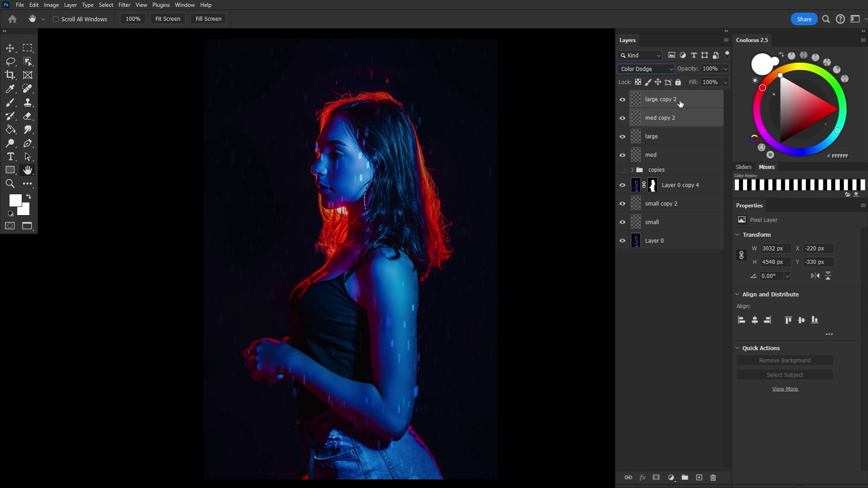
key(ctrl+g)
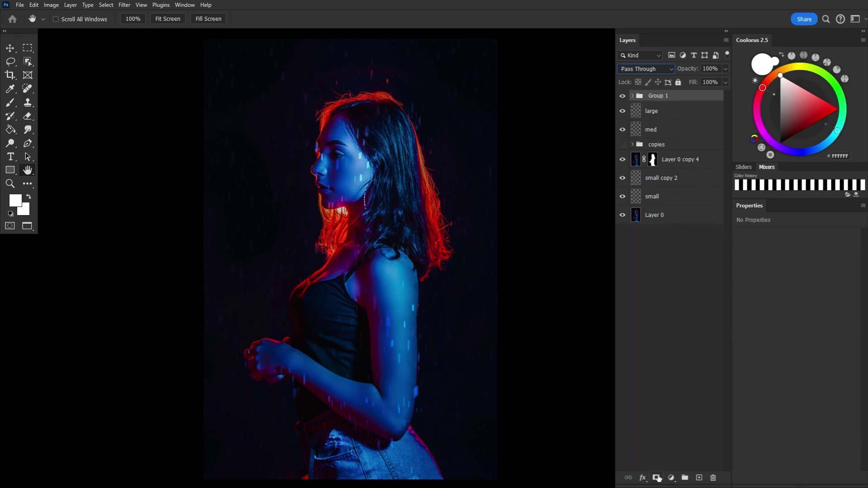
click(658, 479)
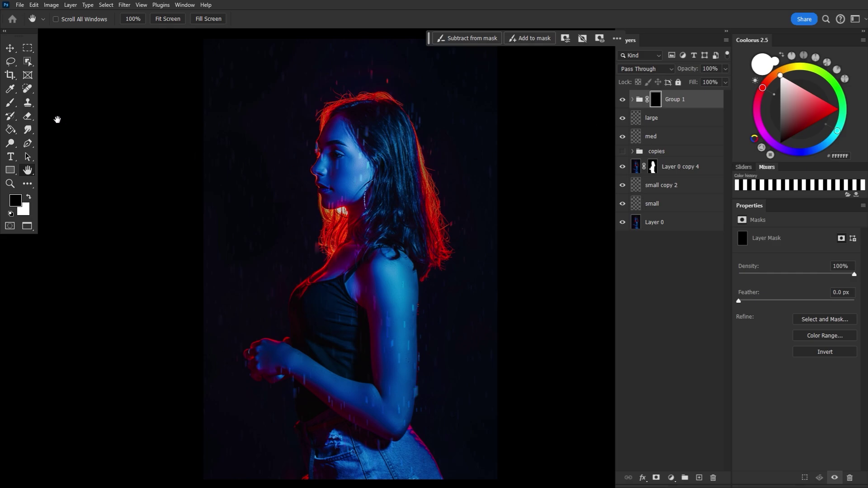
- Paint Group 1's mask white over the woman and black over her face
click(12, 103)
click(29, 198)
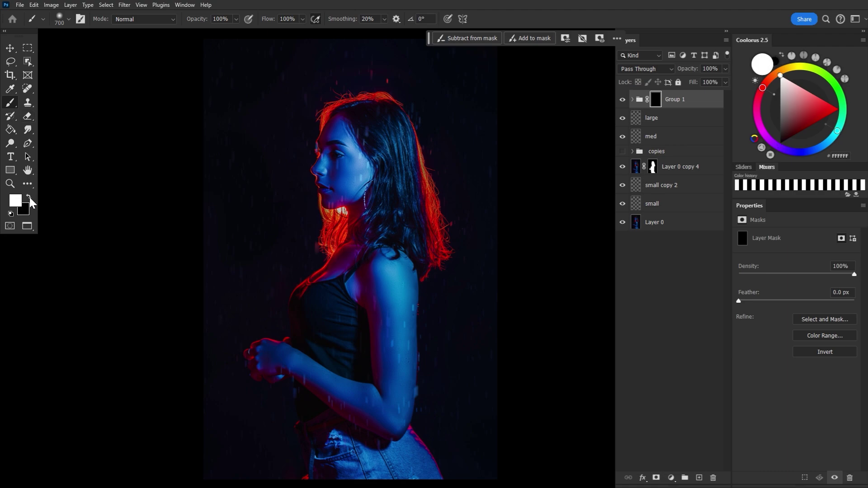
key(bracketleft)
key(bracketleft)
key(bracketleft)
drag(293, 267, 302, 262)
key(x)
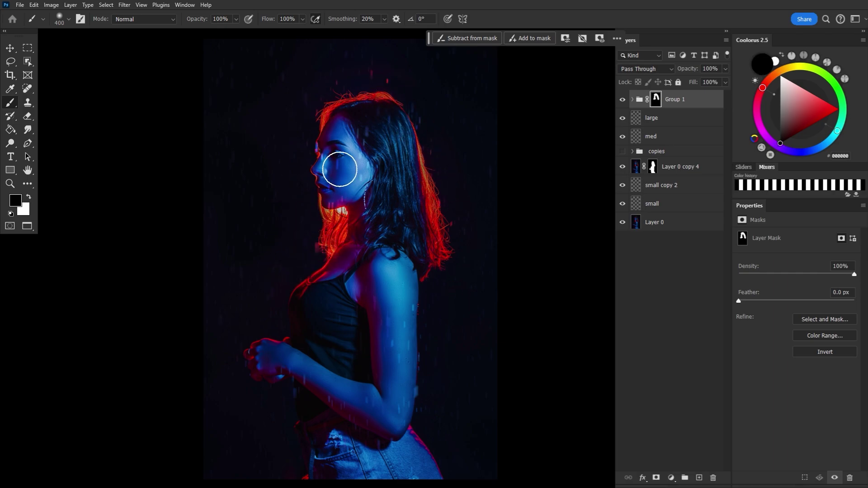
drag(335, 160, 332, 179)
key(x)
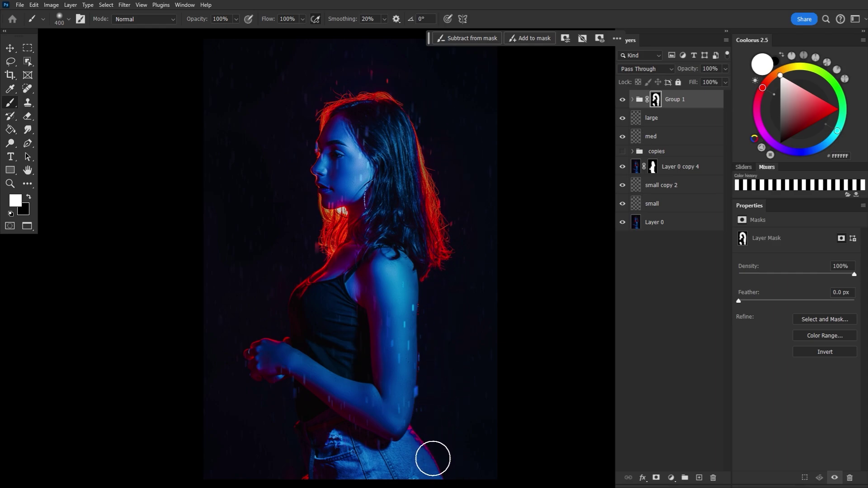
- Give small copy 2 an inverted, all-black layer mask
click(687, 191)
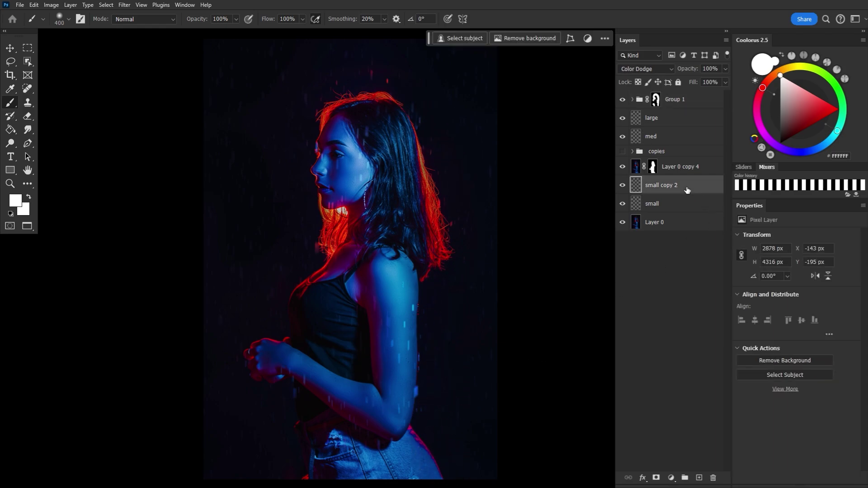
click(656, 478)
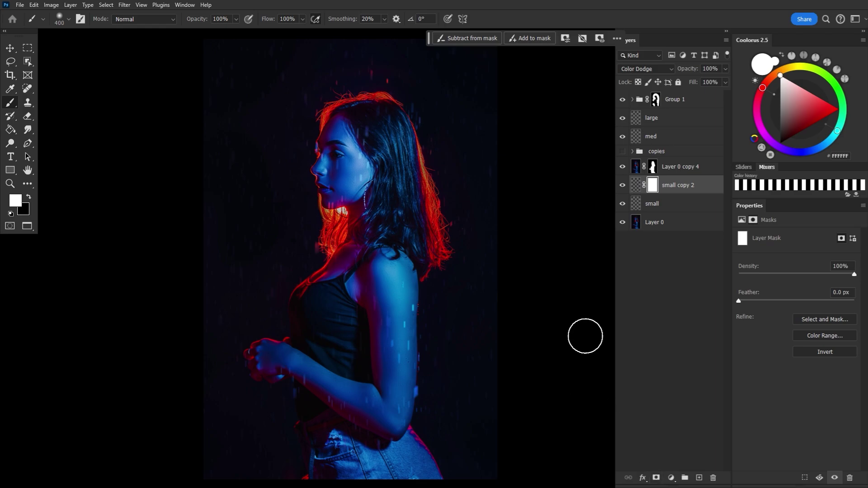
key(ctrl+i)
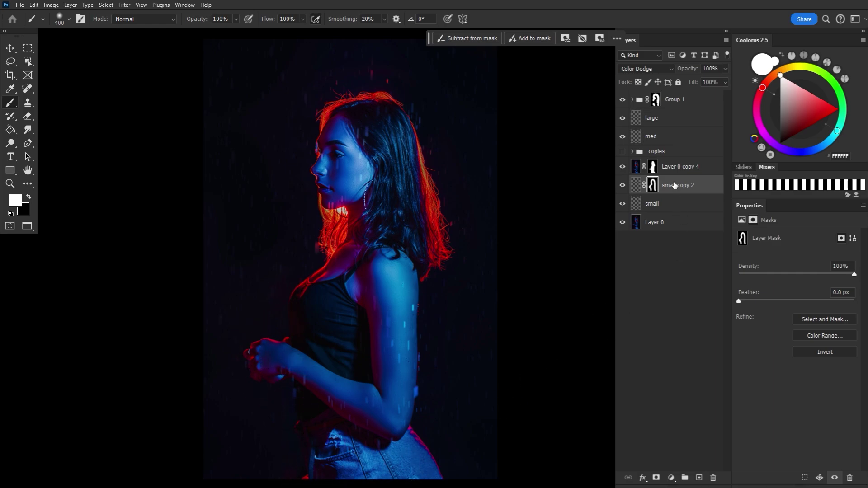
click(686, 124)
- Duplicate the large rain layer and scale the copy up to about 145%
key(ctrl+j)
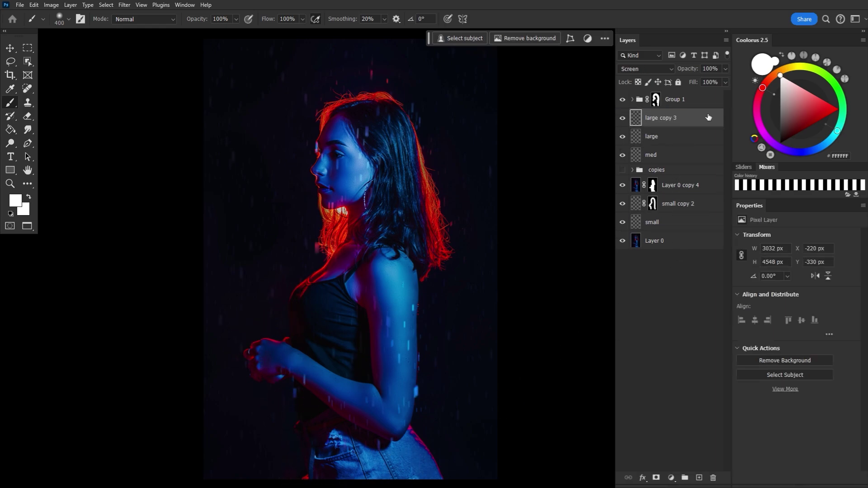
key(ctrl+t)
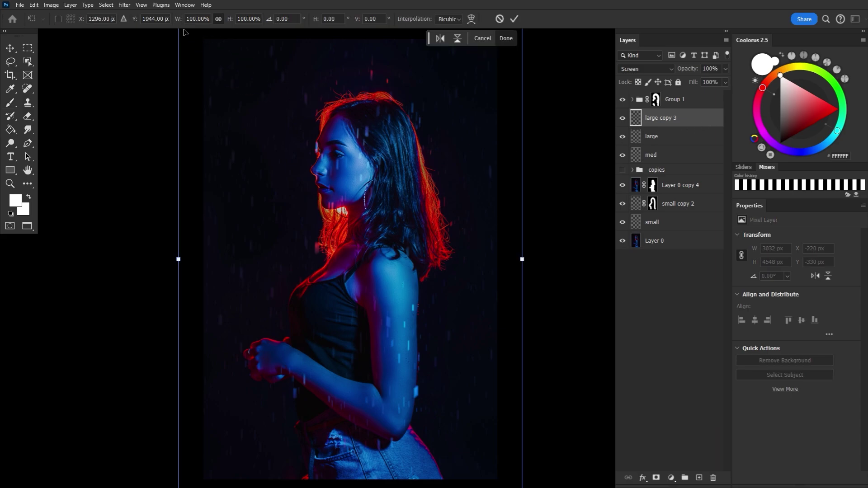
drag(180, 21, 204, 20)
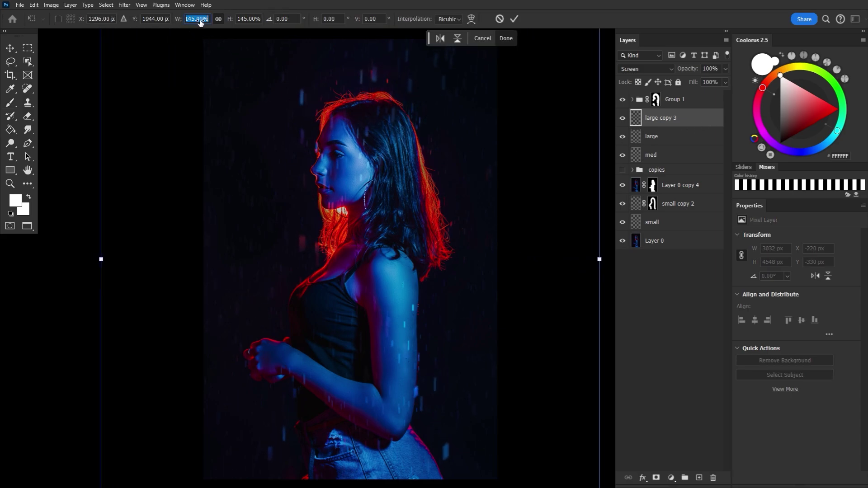
key(Return)
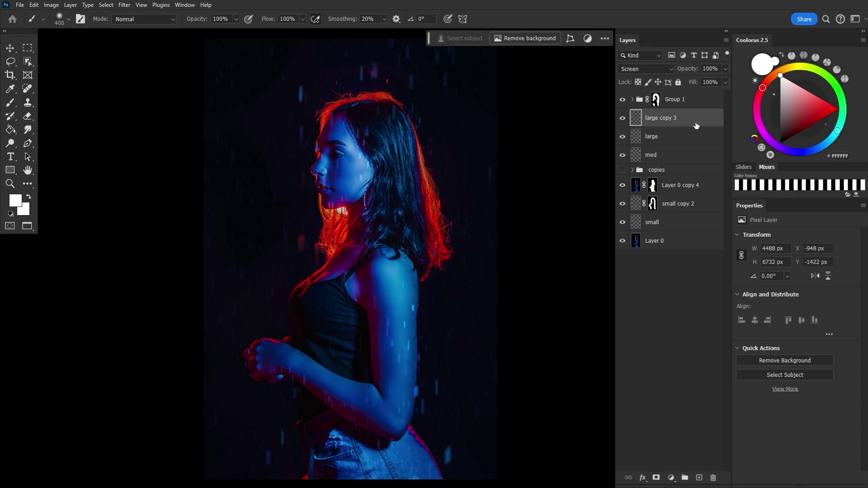
- Duplicate the enlarged copy, set it to Overlay and raise its brightness to 150
key(ctrl+j)
click(655, 69)
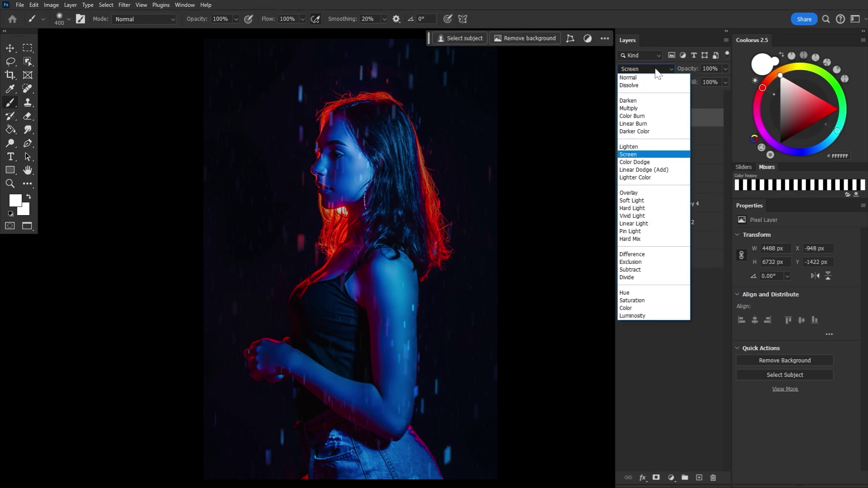
click(646, 195)
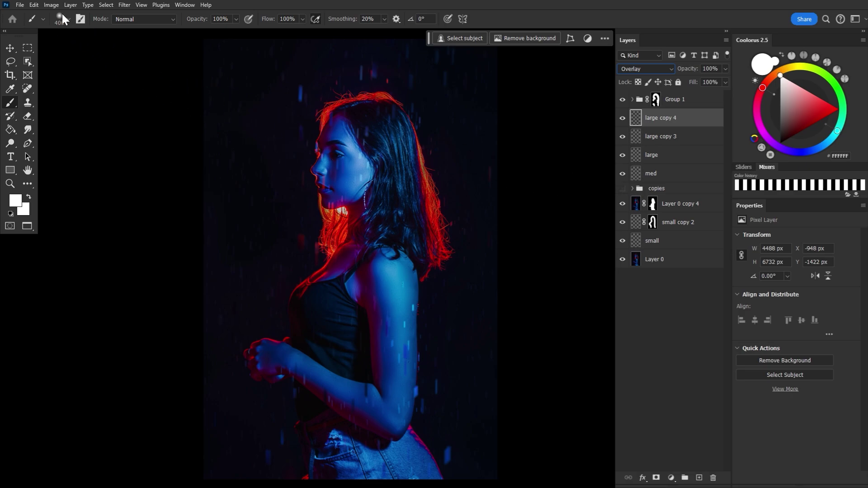
click(51, 5)
click(165, 25)
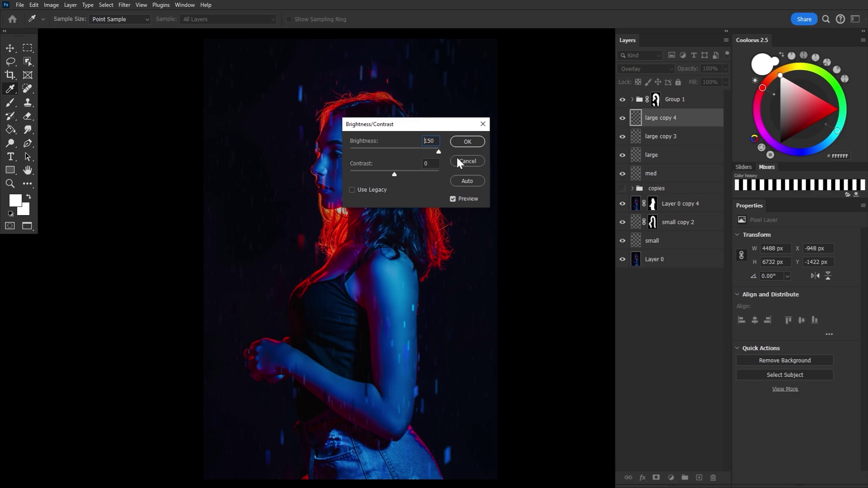
click(468, 141)
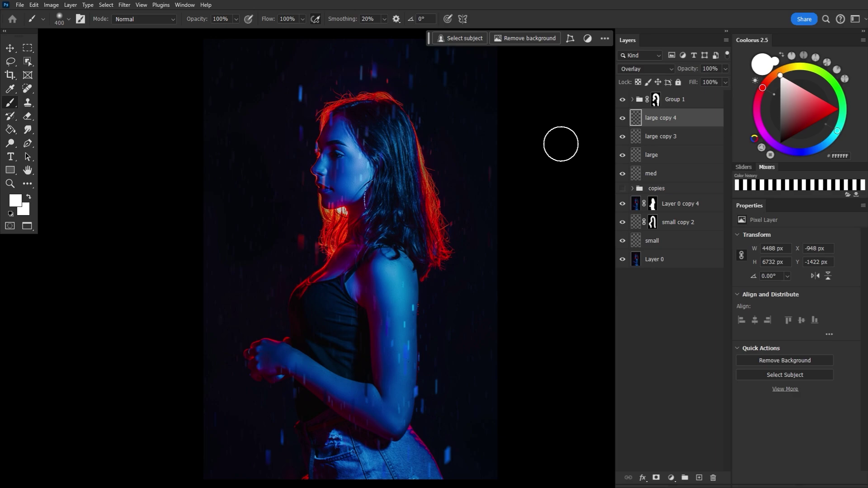
click(633, 189)
- Copy med copy to the top and colorize it red with saturation 100, lightness -22
click(653, 225)
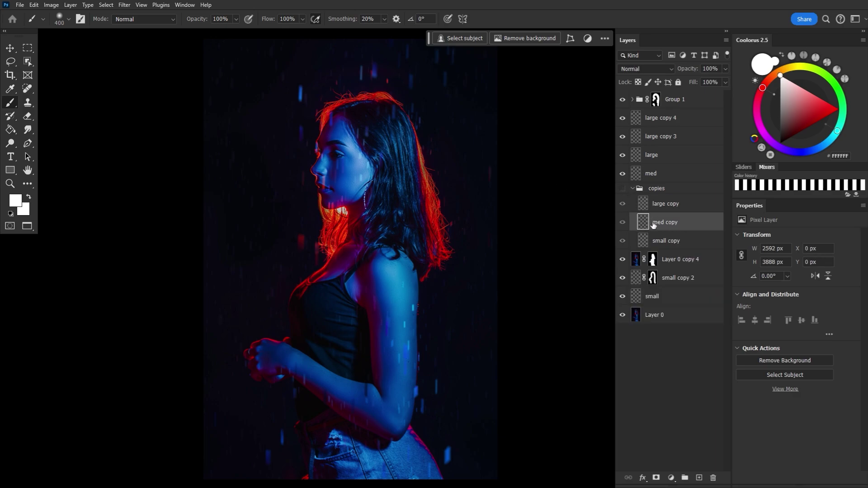
drag(682, 228, 682, 118)
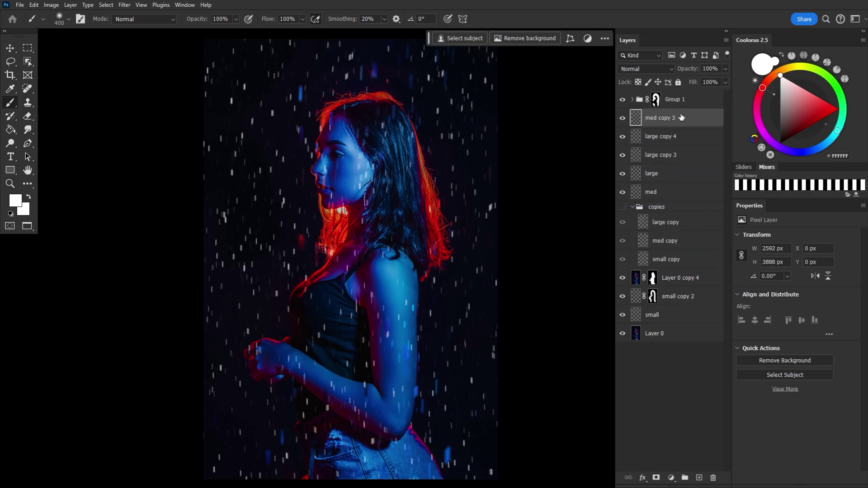
click(56, 9)
click(178, 73)
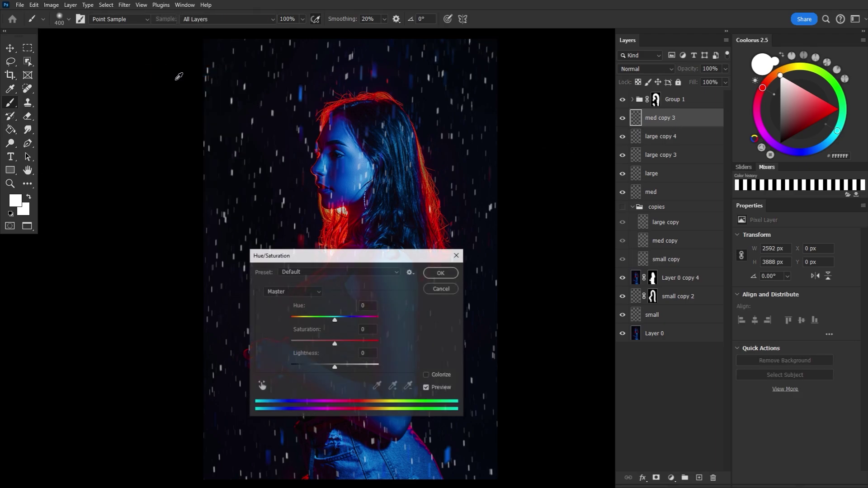
click(433, 376)
drag(335, 343, 405, 353)
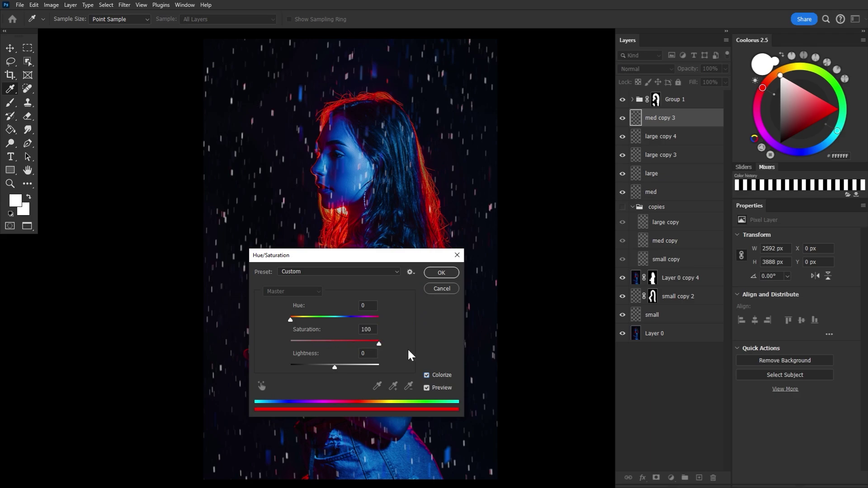
drag(326, 367, 328, 367)
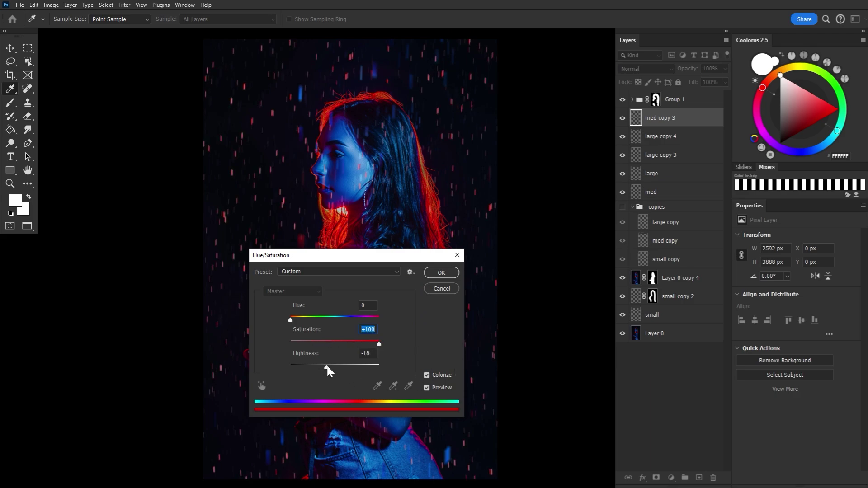
click(441, 273)
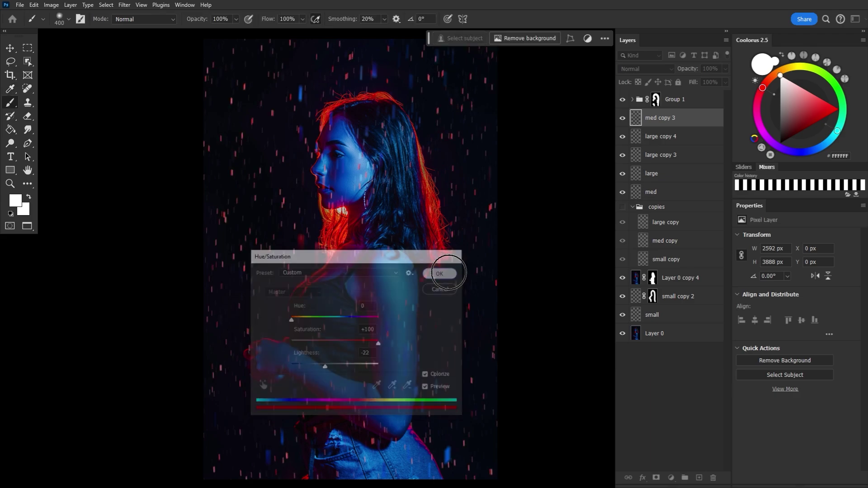
- Contract med copy 3's raindrop selection by 2 px and mask the layer to it
ctrl+click(636, 119)
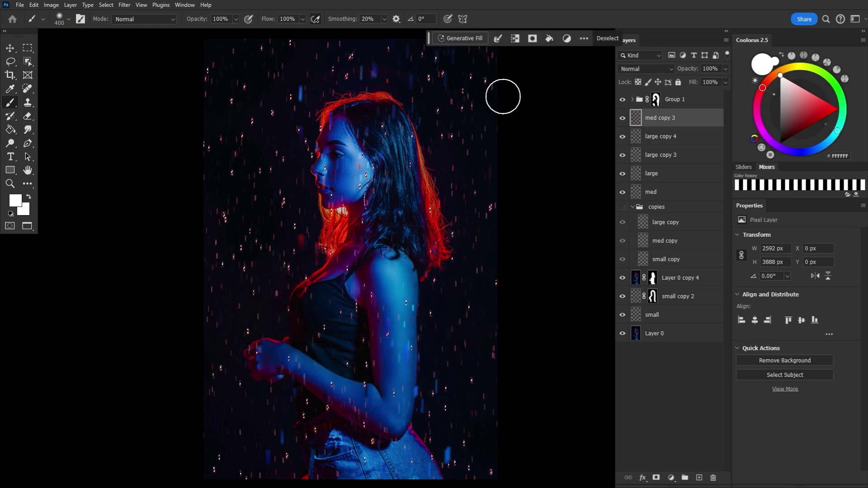
click(499, 39)
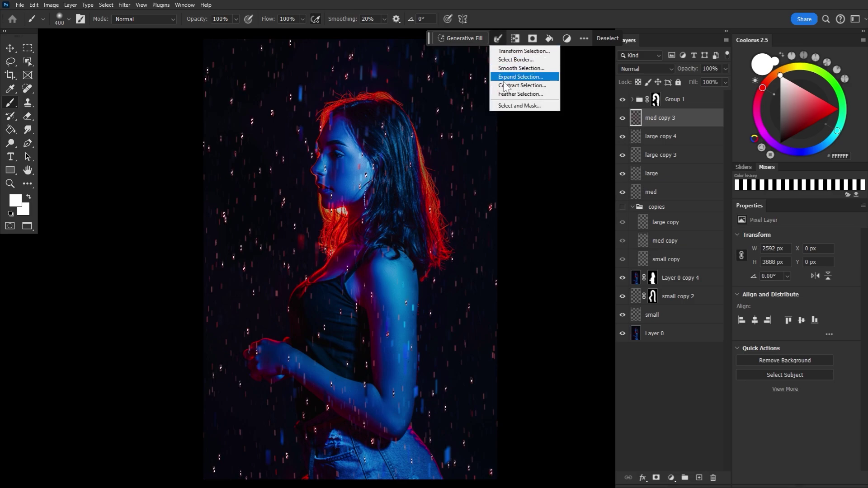
click(555, 90)
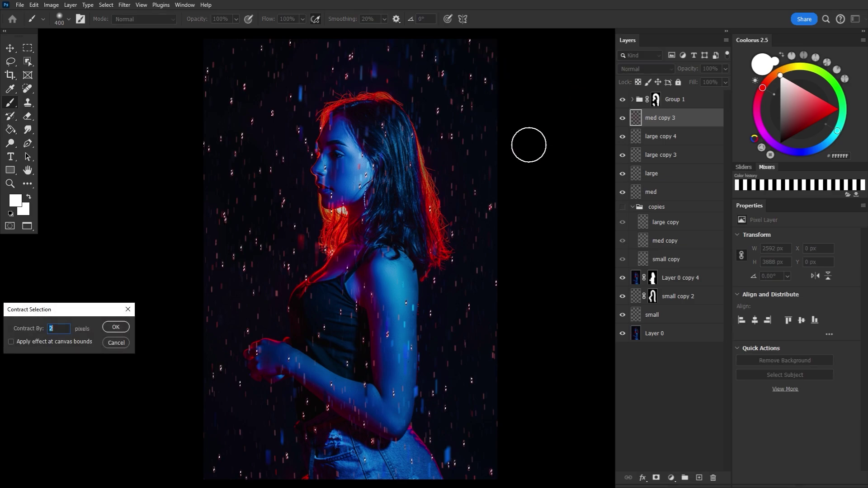
drag(104, 316, 414, 200)
click(365, 215)
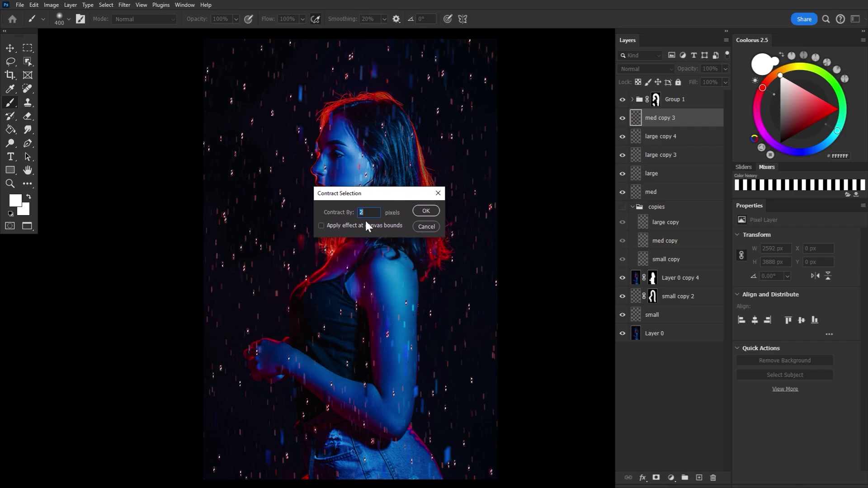
click(425, 212)
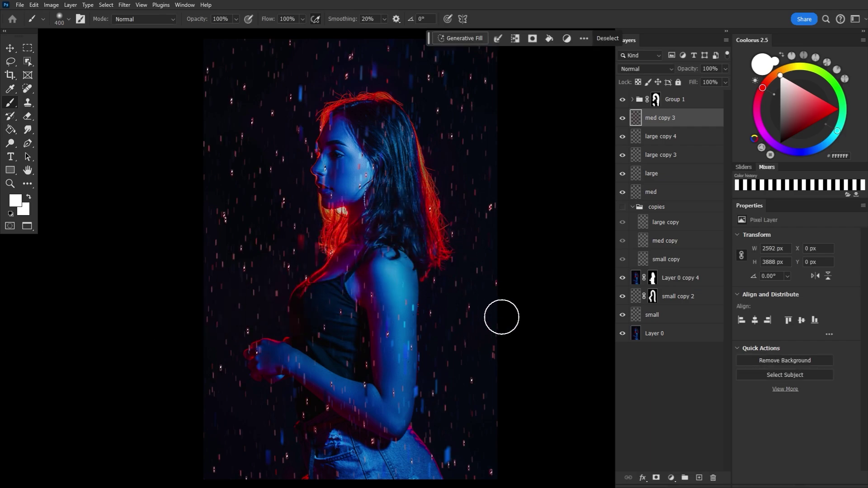
click(656, 478)
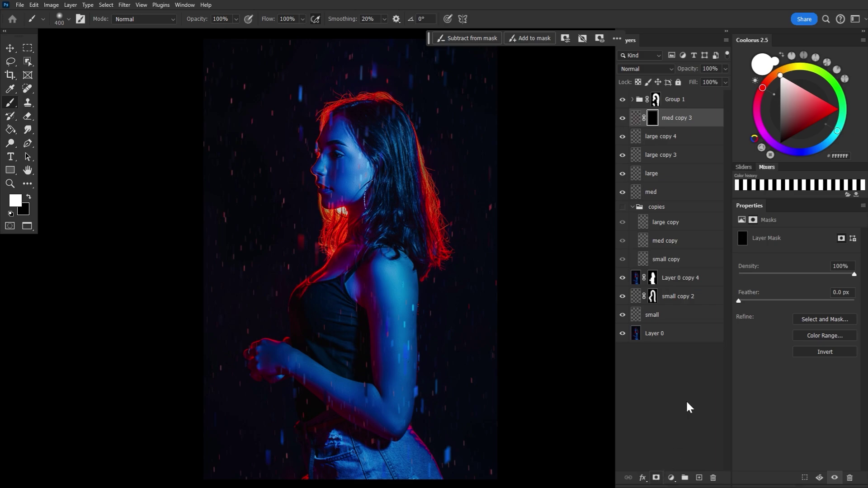
- Apply the mask to med copy 3, duplicate it and merge the copies into med copy 5
right_click(653, 119)
click(656, 124)
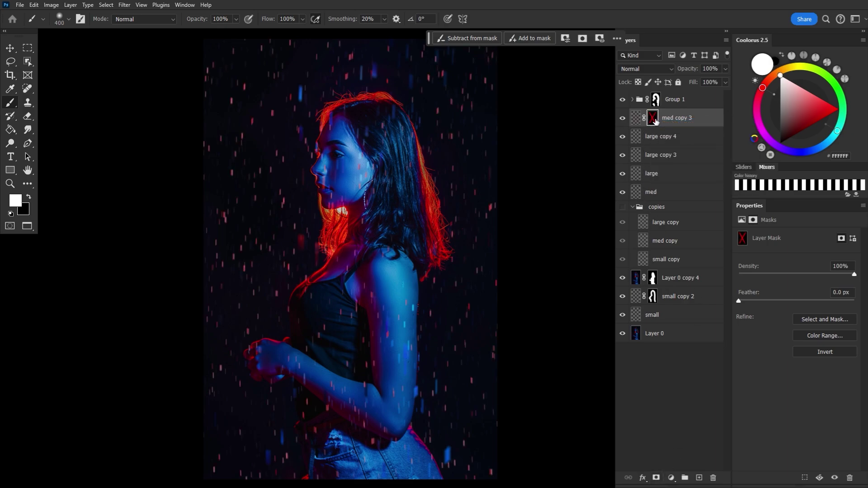
right_click(655, 121)
click(658, 124)
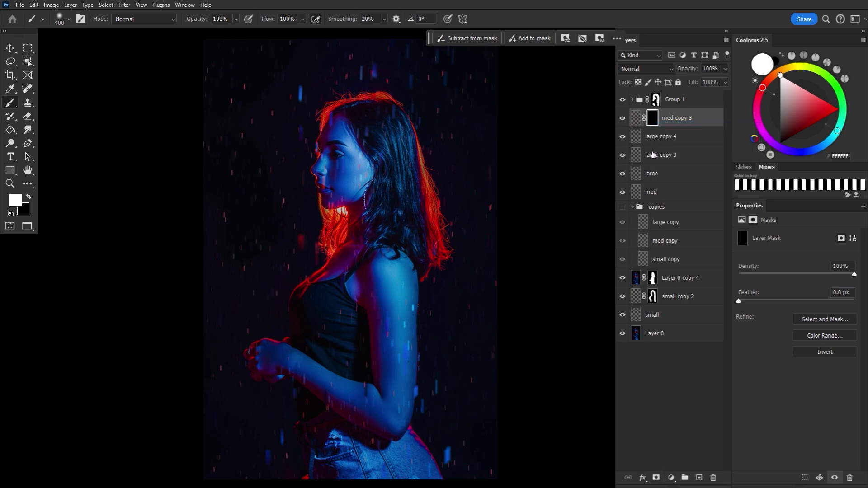
click(635, 123)
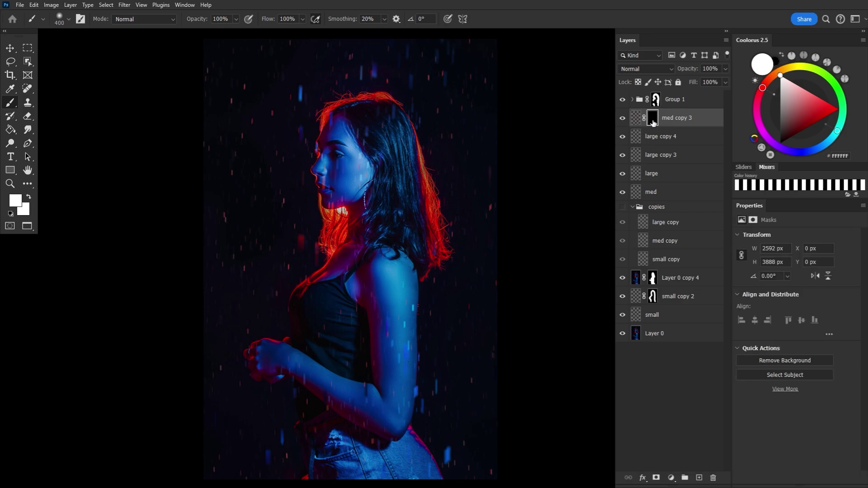
right_click(651, 120)
click(671, 134)
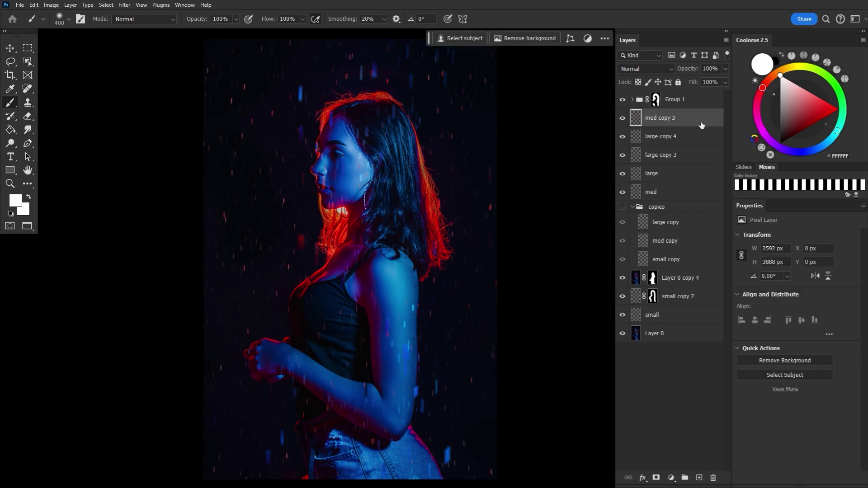
key(ctrl+j)
key(ctrl+j)
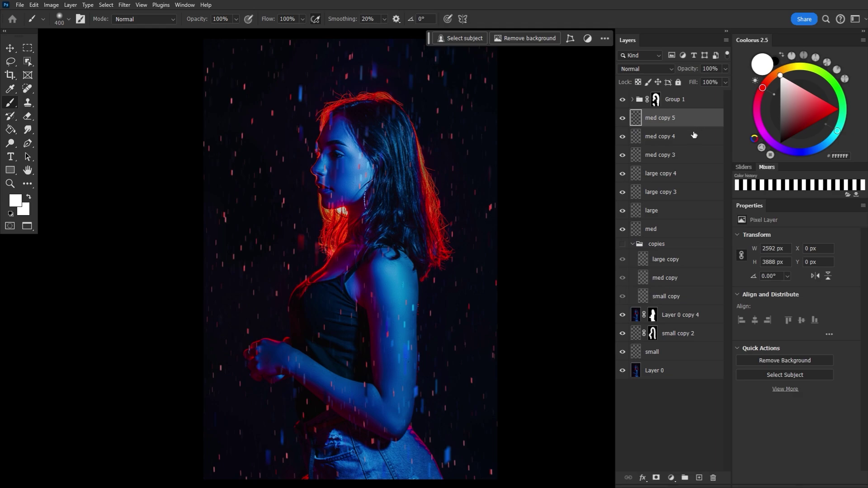
shift+click(692, 159)
right_click(692, 155)
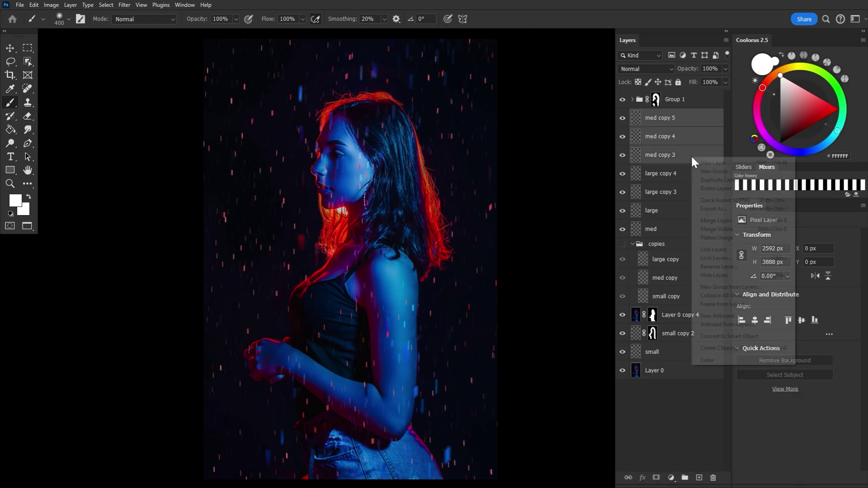
click(712, 220)
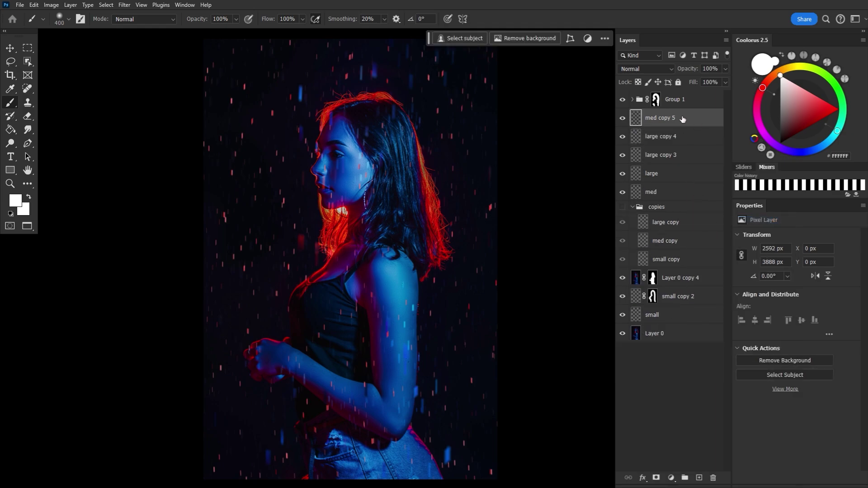
- Contract and mask med copy 5, duplicate it twice, and merge into med copy 7
ctrl+click(635, 122)
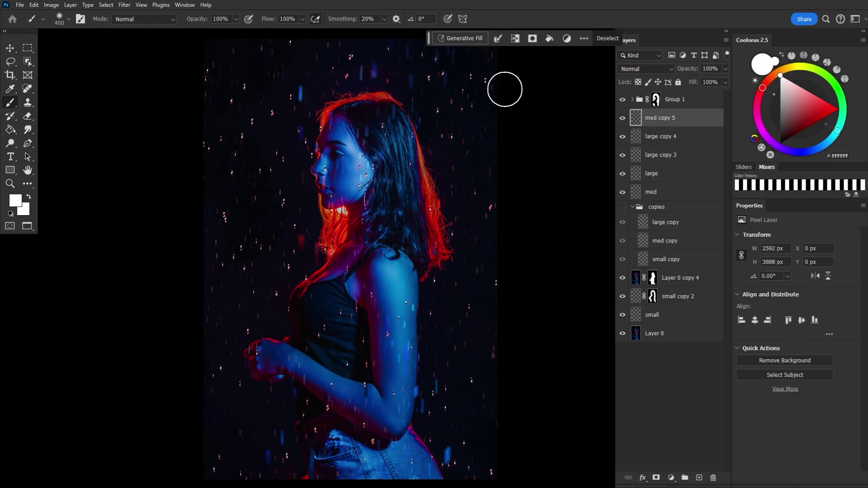
click(500, 41)
click(512, 84)
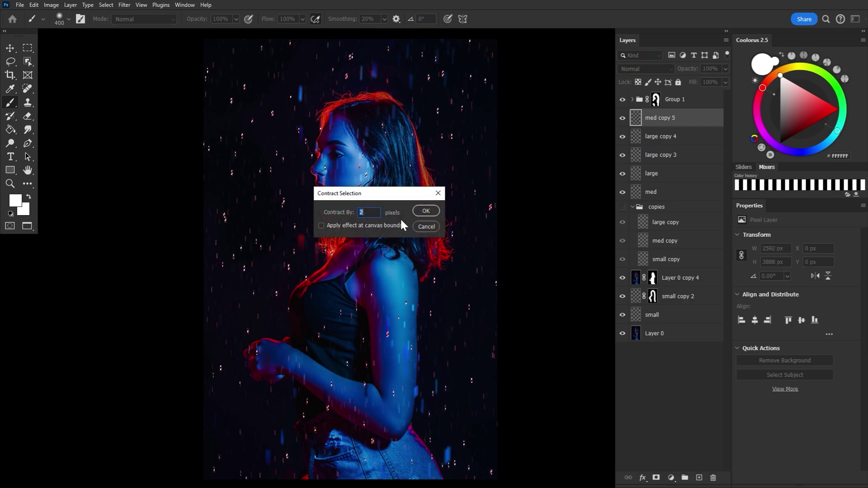
click(426, 211)
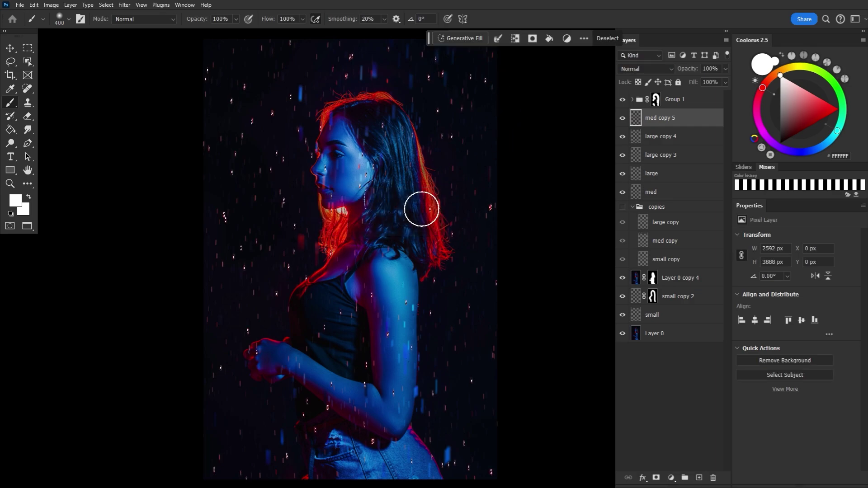
click(656, 478)
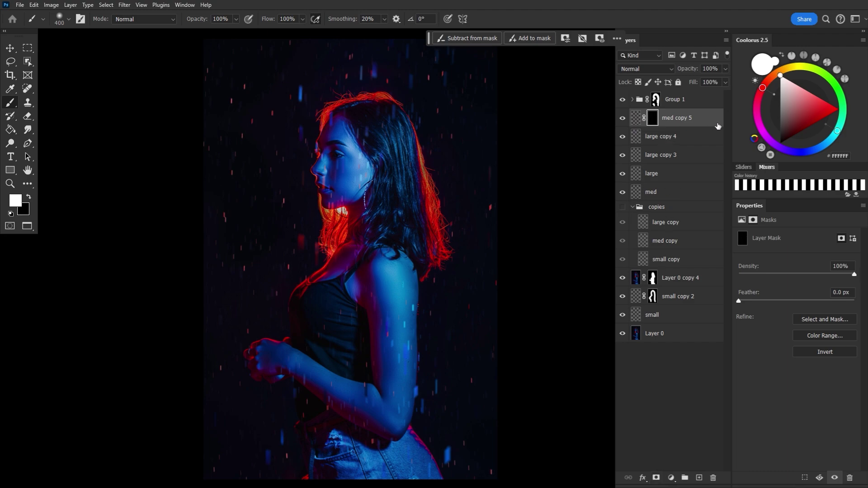
key(ctrl+j)
key(ctrl+j)
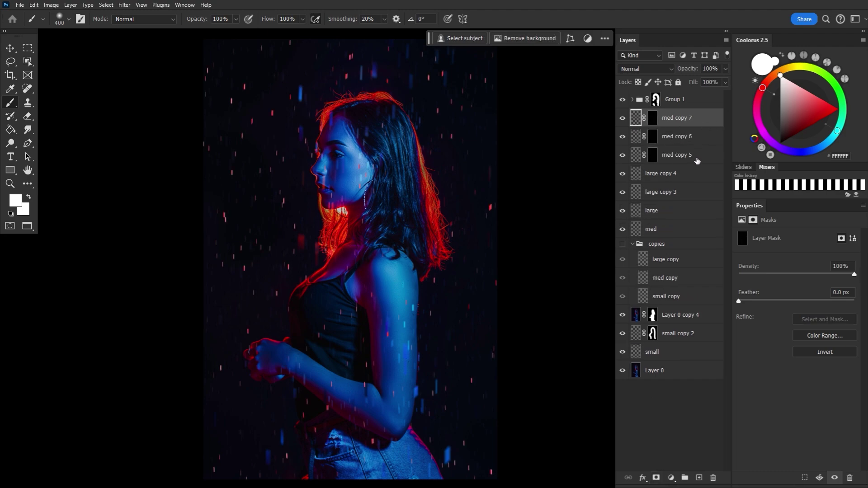
shift+click(697, 156)
right_click(698, 156)
click(715, 239)
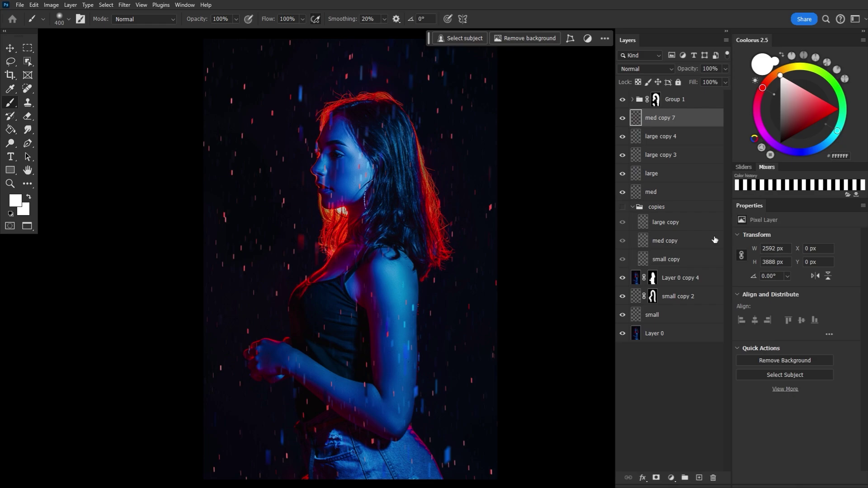
- Mask med copy 7 and paint black with an enlarged brush over the woman's figure
click(655, 479)
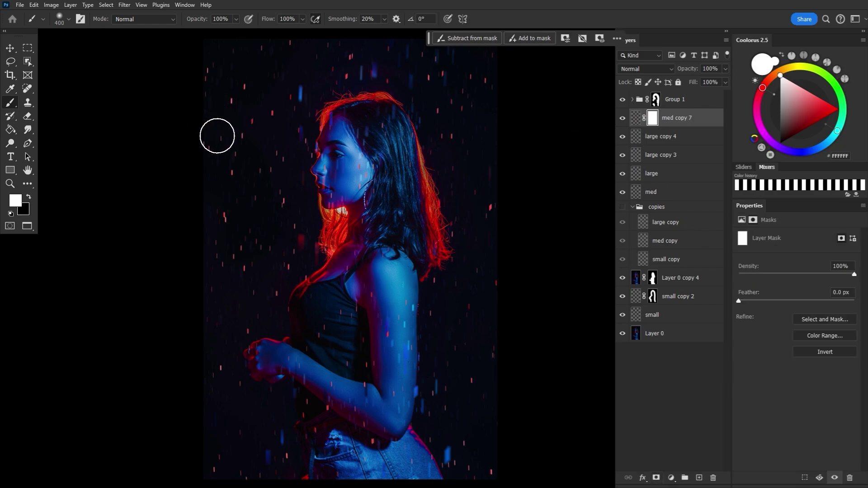
key(bracketright)
key(bracketright)
key(bracketright)
key(d)
key(x)
drag(124, 345, 563, 280)
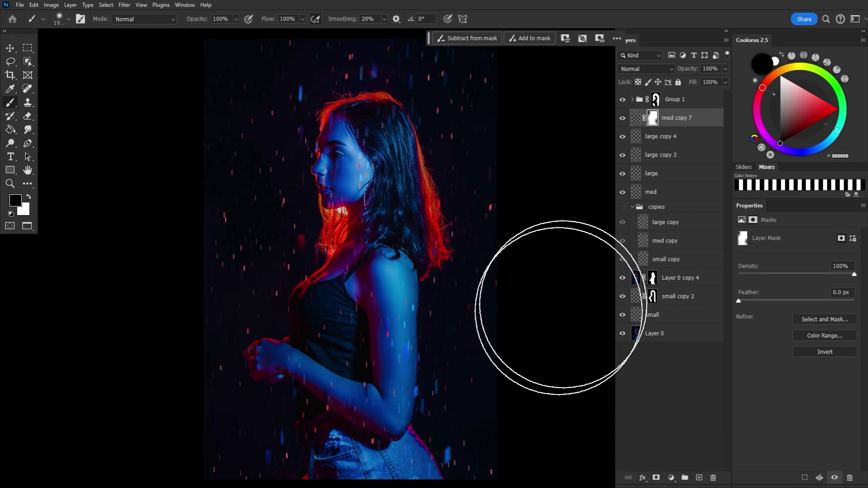
click(674, 142)
click(668, 193)
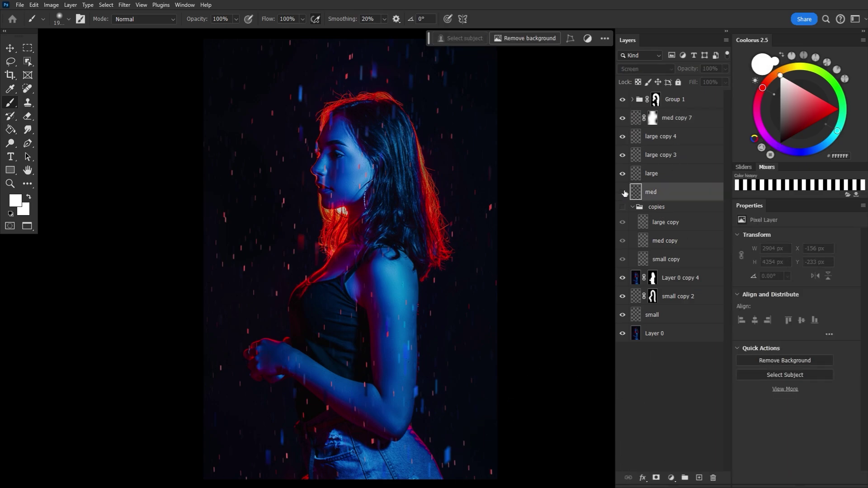
click(653, 122)
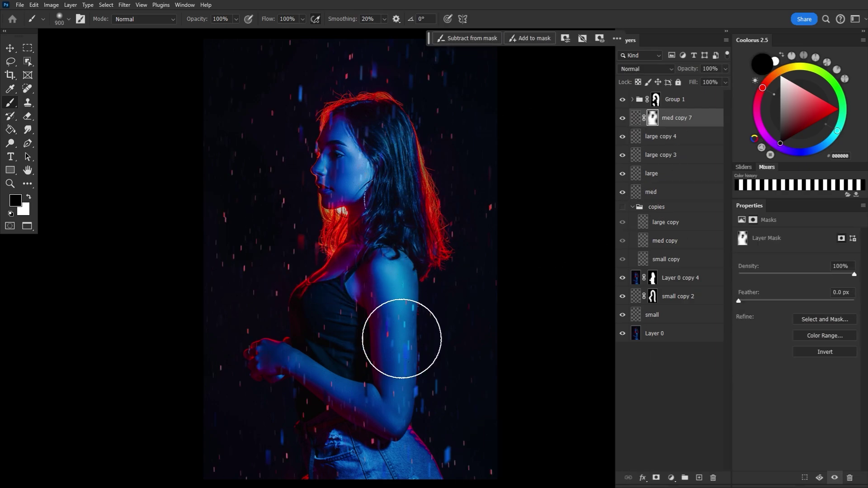